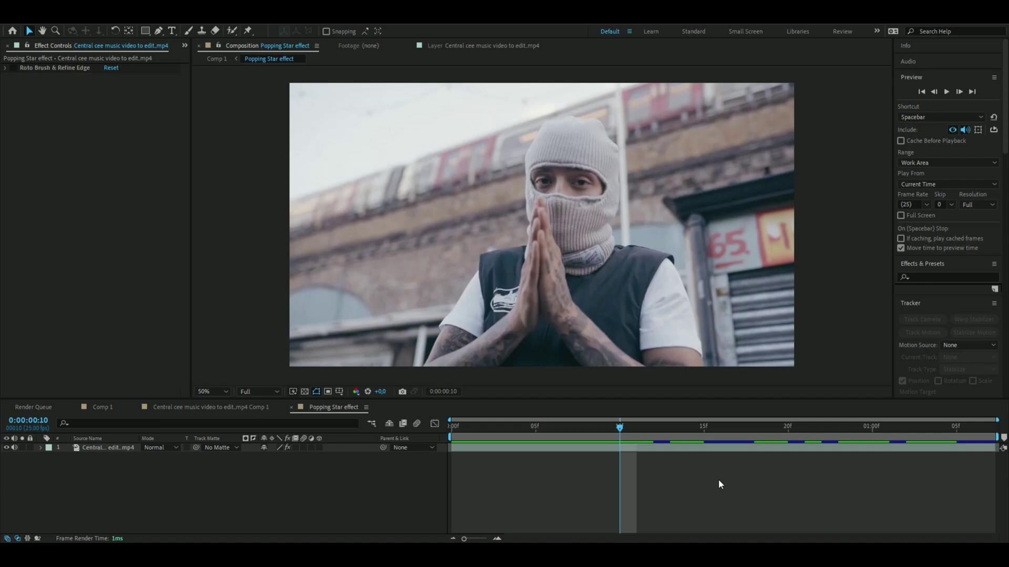
Step: Turn on the clip's Roto Brush & Refine Edge effect to cut out the man, and duplicate the clip layer
{"action": "left_click_drag", "start_coordinate": [619, 427], "coordinate": [587, 456]}
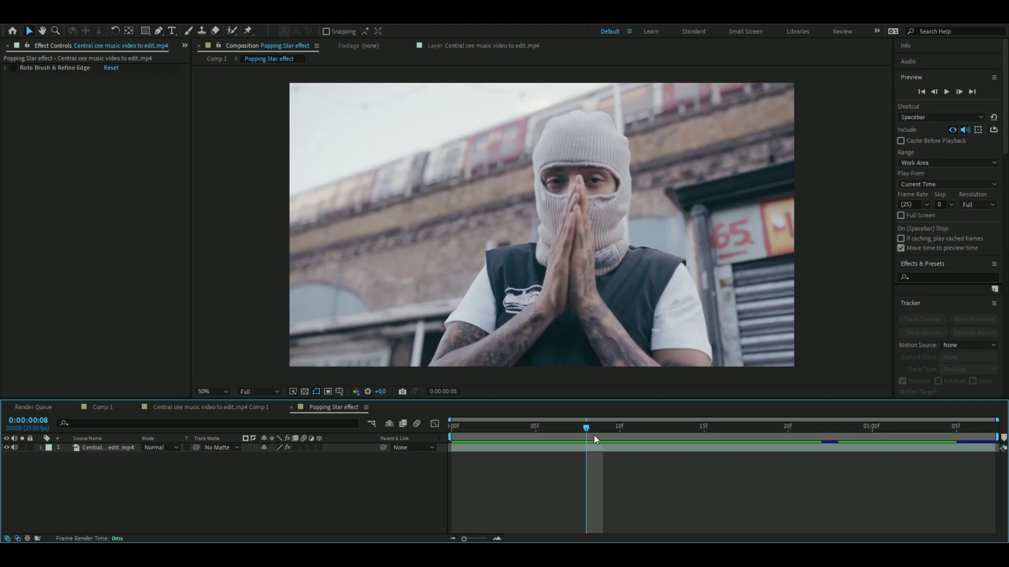
{"action": "left_click", "coordinate": [13, 68]}
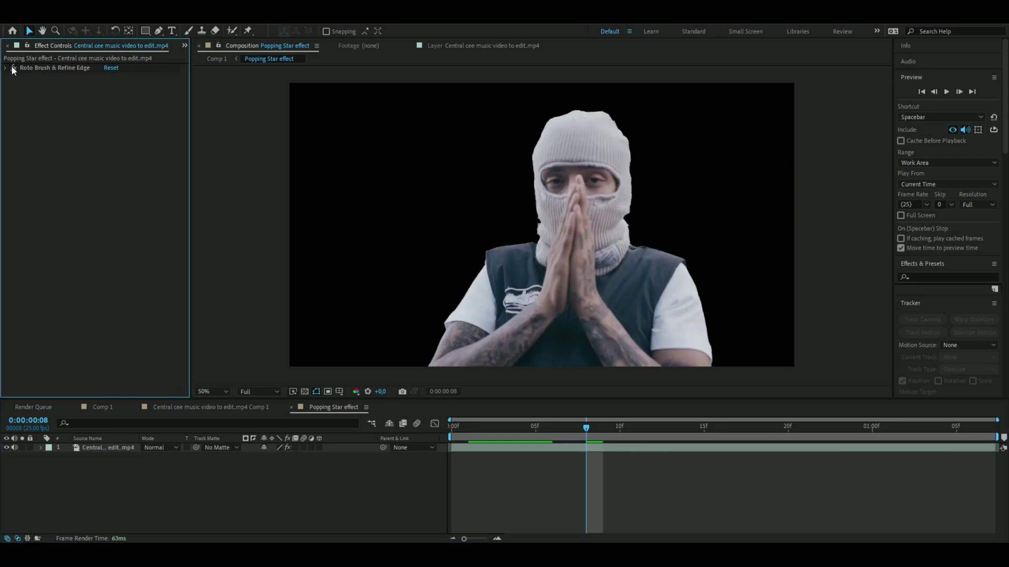
{"action": "left_click", "coordinate": [117, 450]}
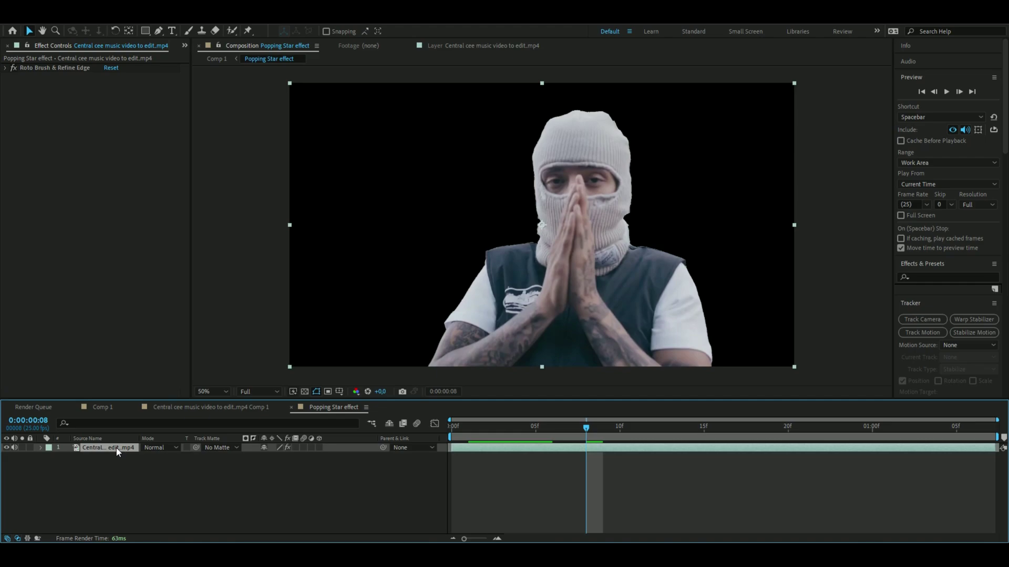
{"action": "key", "text": "ctrl+d"}
Step: Remove the Roto Brush & Refine Edge effect from the lower copy of the clip to restore its background
{"action": "left_click", "coordinate": [97, 456]}
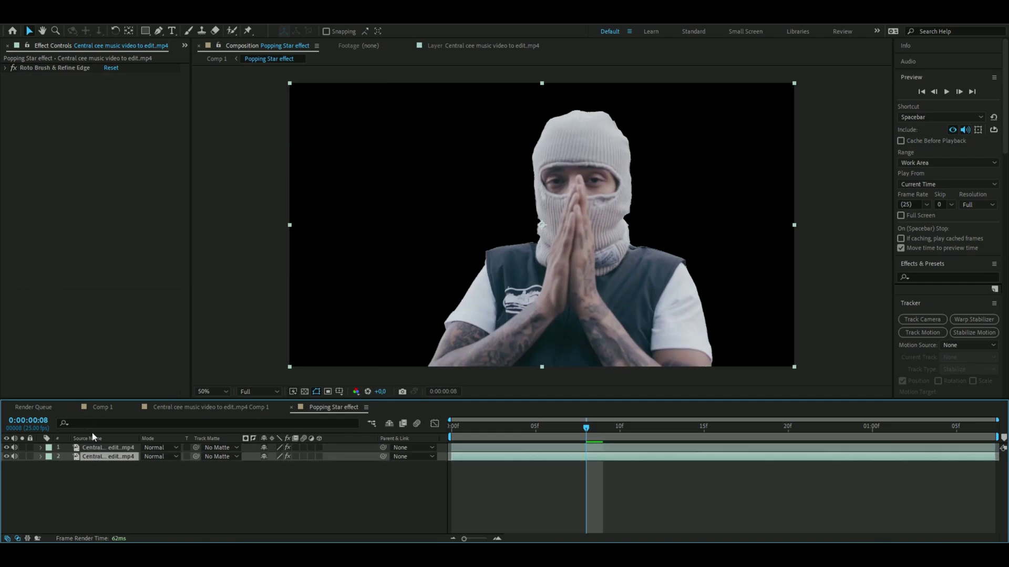
{"action": "left_click", "coordinate": [56, 68]}
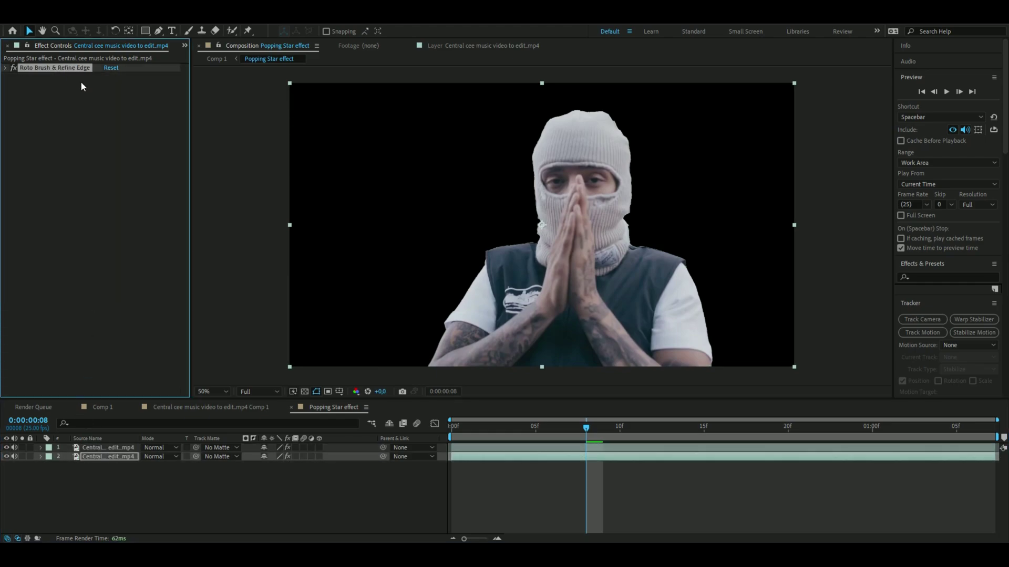
{"action": "key", "text": "Delete"}
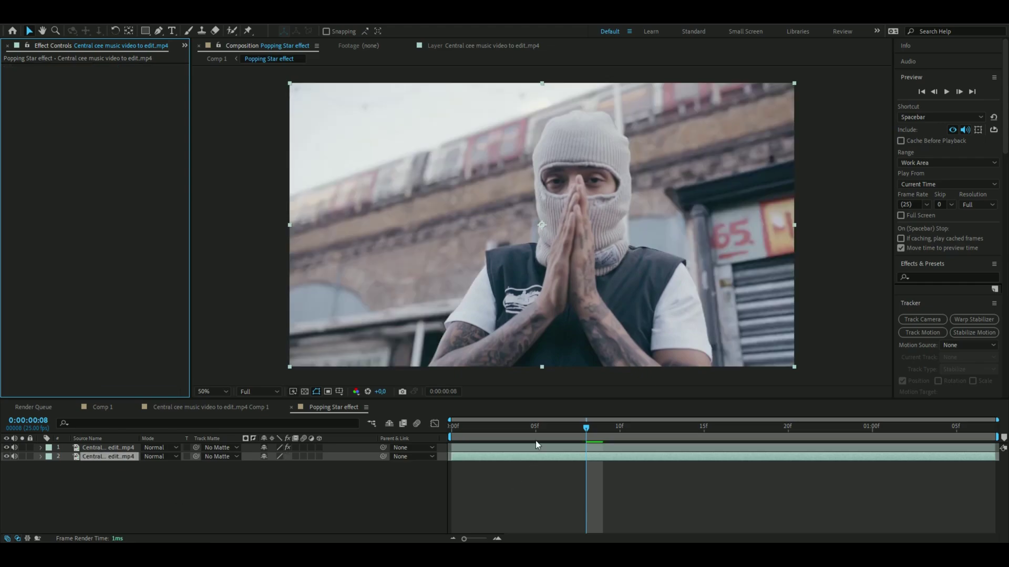
{"action": "left_click_drag", "start_coordinate": [587, 428], "coordinate": [602, 448]}
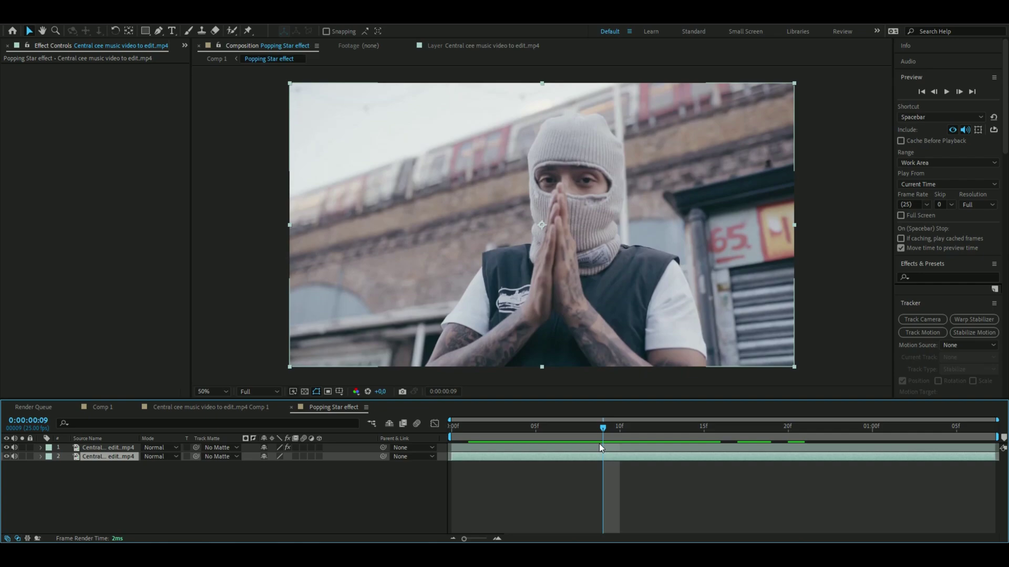
Step: Add an empty shape layer above the two clip layers in the Popping Star effect composition
{"action": "key", "text": "q"}
{"action": "right_click", "coordinate": [191, 470]}
{"action": "mouse_move", "coordinate": [210, 366]}
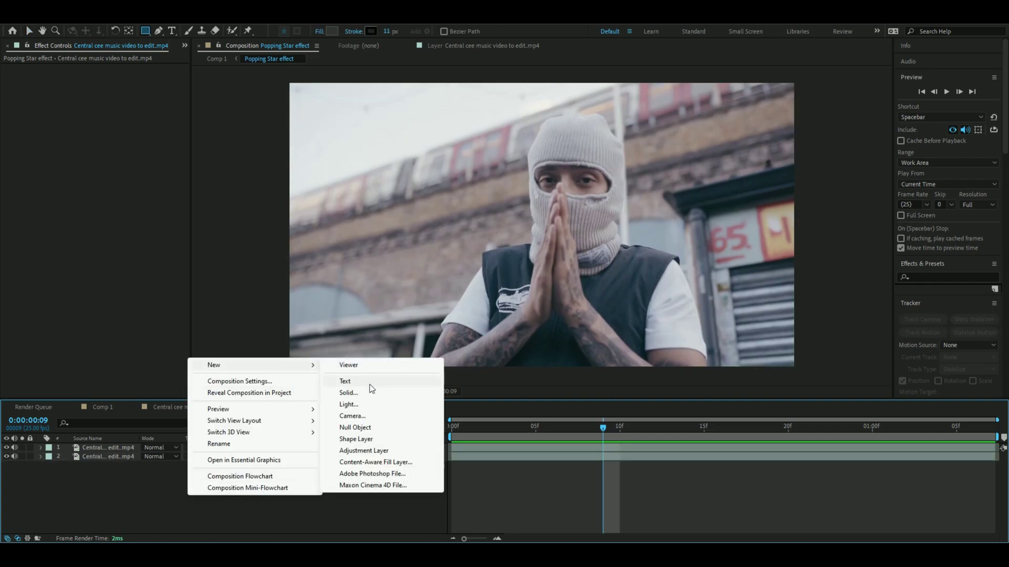
{"action": "left_click", "coordinate": [355, 439]}
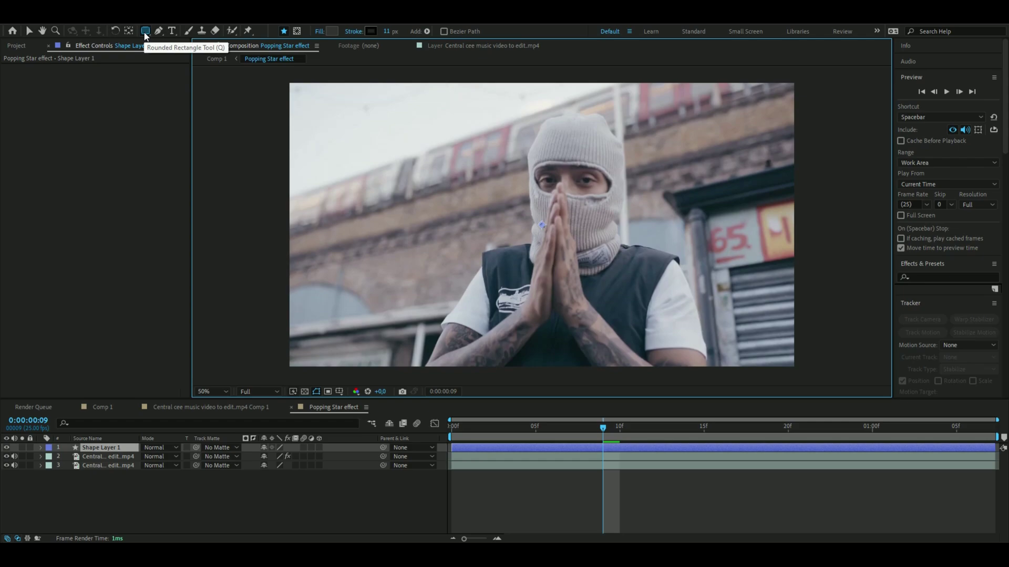
Step: Draw a large upright five-pointed star outward from the centre of the frame on the shape layer
{"action": "key", "text": "q"}
{"action": "key", "text": "q"}
{"action": "key", "text": "q"}
{"action": "key", "text": "q"}
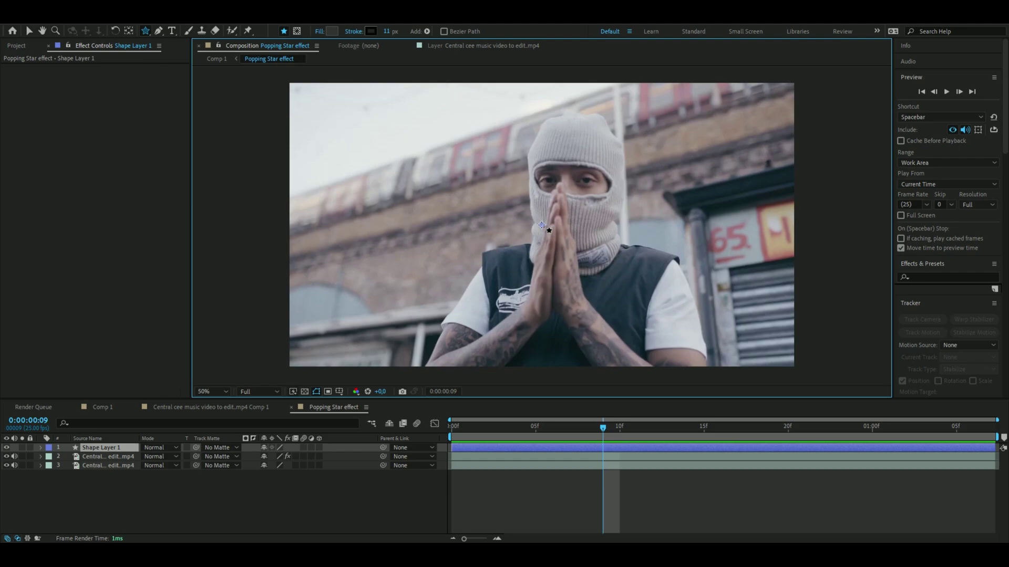
{"action": "left_click_drag", "start_coordinate": [541, 225], "coordinate": [663, 186]}
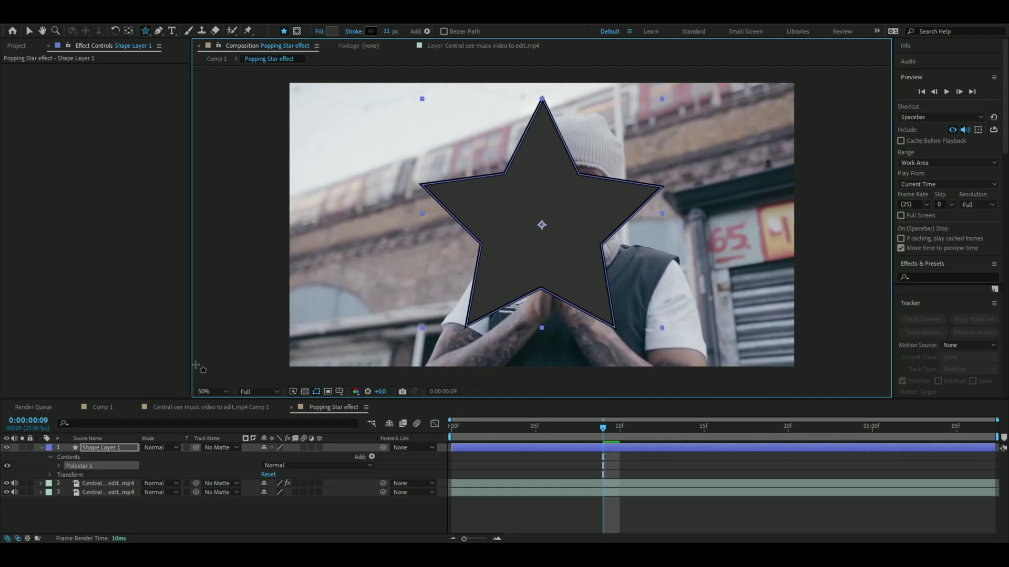
Step: Set the stroke colour of the star to bright red
{"action": "left_click", "coordinate": [58, 469]}
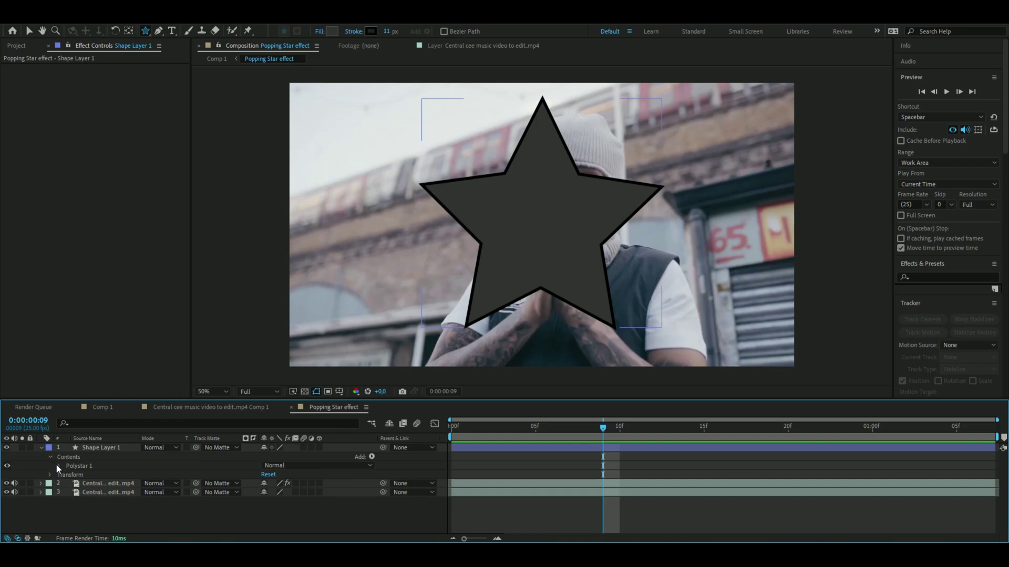
{"action": "left_click", "coordinate": [59, 466]}
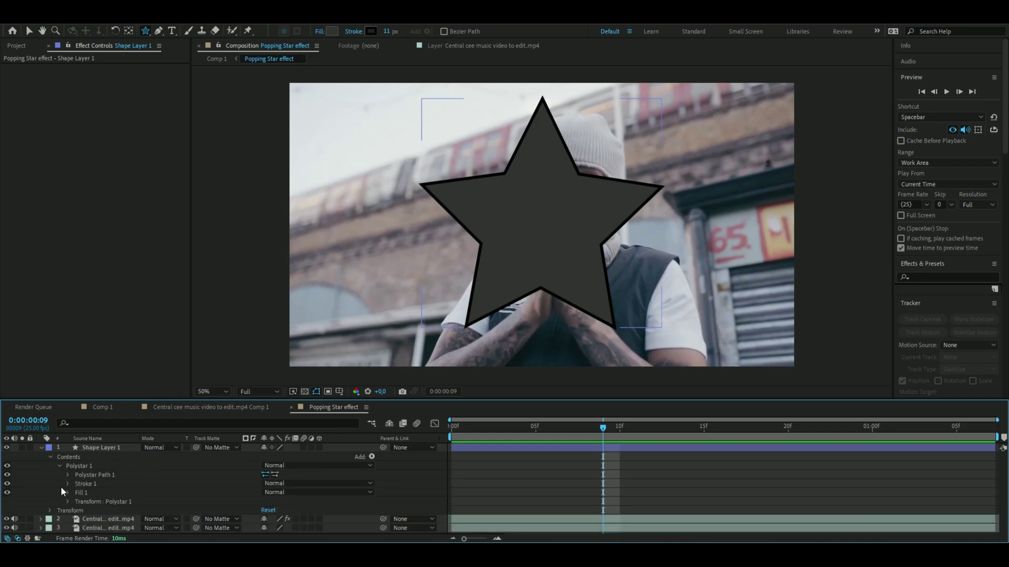
{"action": "left_click", "coordinate": [68, 484]}
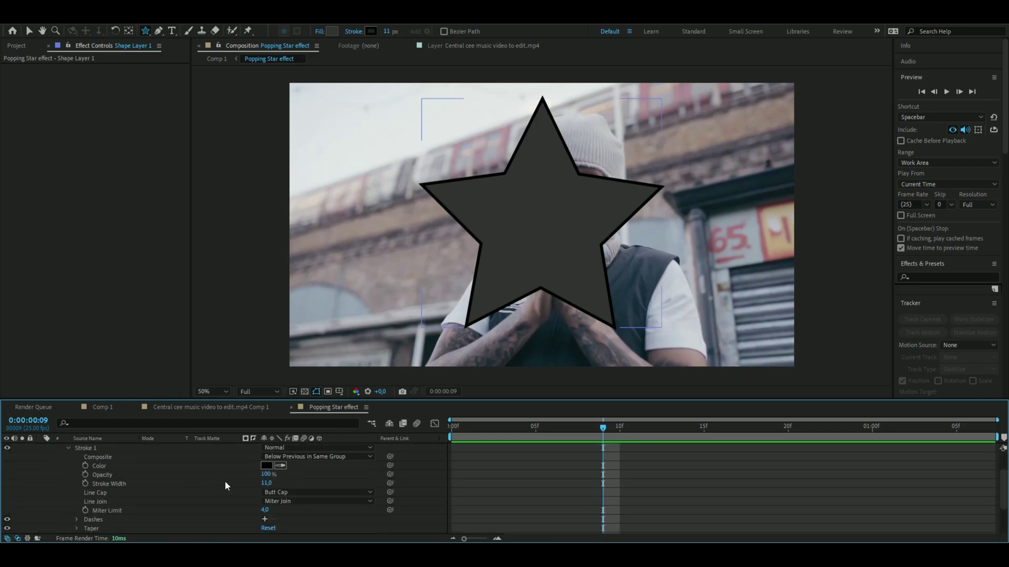
{"action": "scroll", "coordinate": [244, 475], "scroll_direction": "down", "scroll_amount": 2}
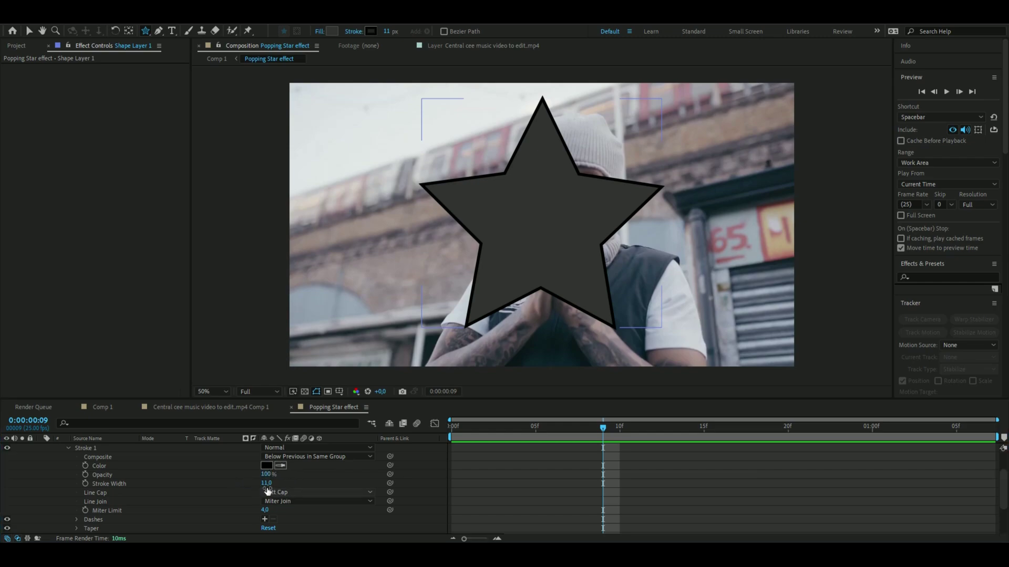
{"action": "left_click", "coordinate": [266, 465]}
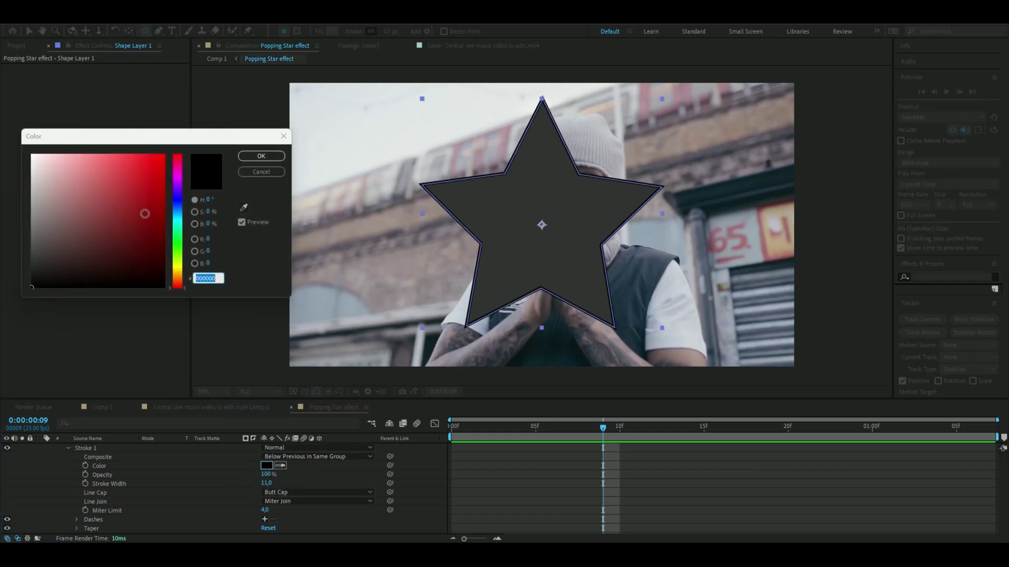
{"action": "left_click_drag", "start_coordinate": [144, 214], "coordinate": [374, 124]}
{"action": "left_click", "coordinate": [261, 156]}
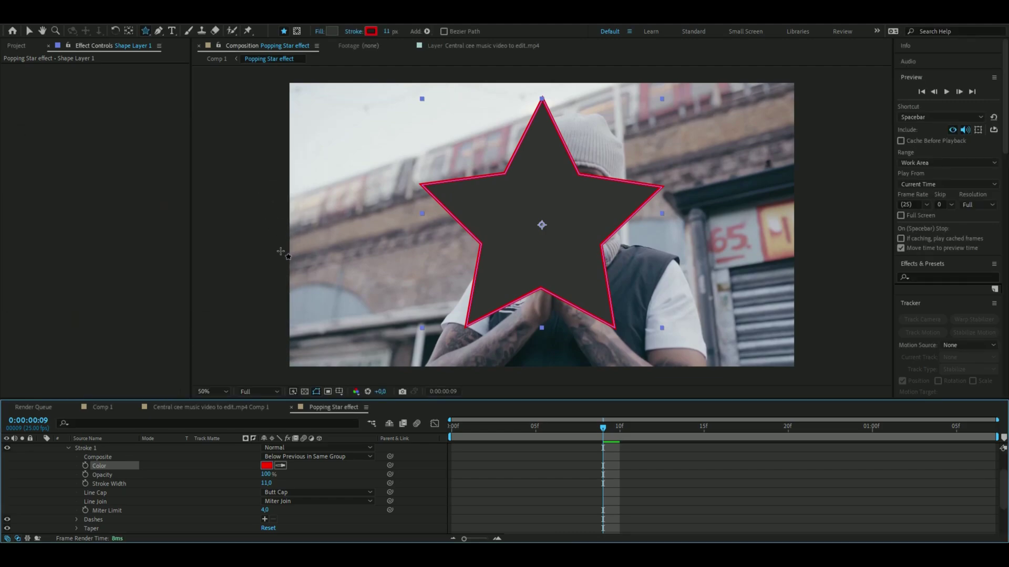
Step: Set the star's stroke width to 120
{"action": "left_click", "coordinate": [267, 484]}
{"action": "type", "text": "120"}
{"action": "key", "text": "Return"}
{"action": "scroll", "coordinate": [68, 475], "scroll_direction": "up", "scroll_amount": 2}
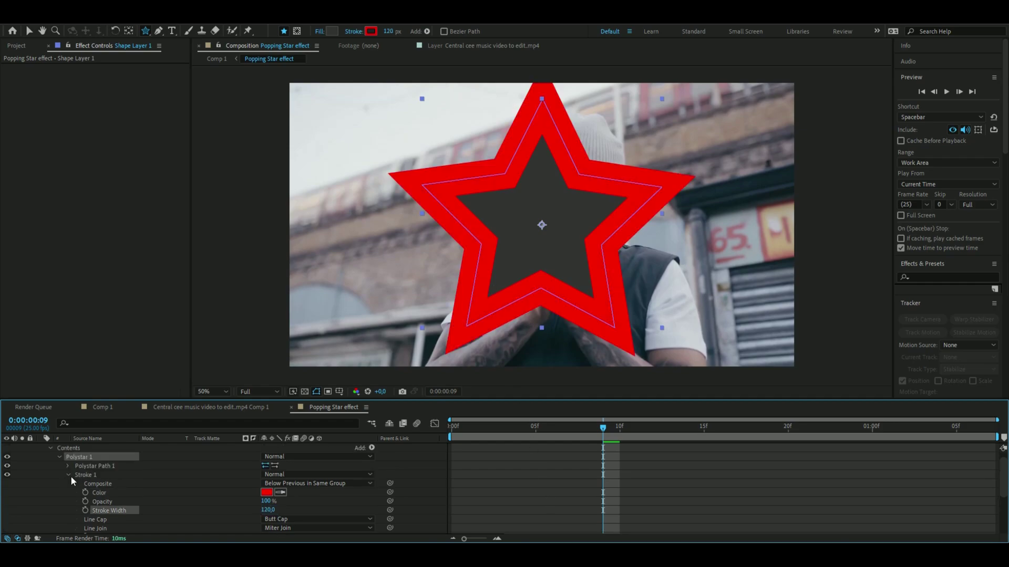
Step: Set the star's fill opacity to 0% so that only the outline is drawn
{"action": "left_click", "coordinate": [69, 476]}
{"action": "left_click", "coordinate": [68, 493]}
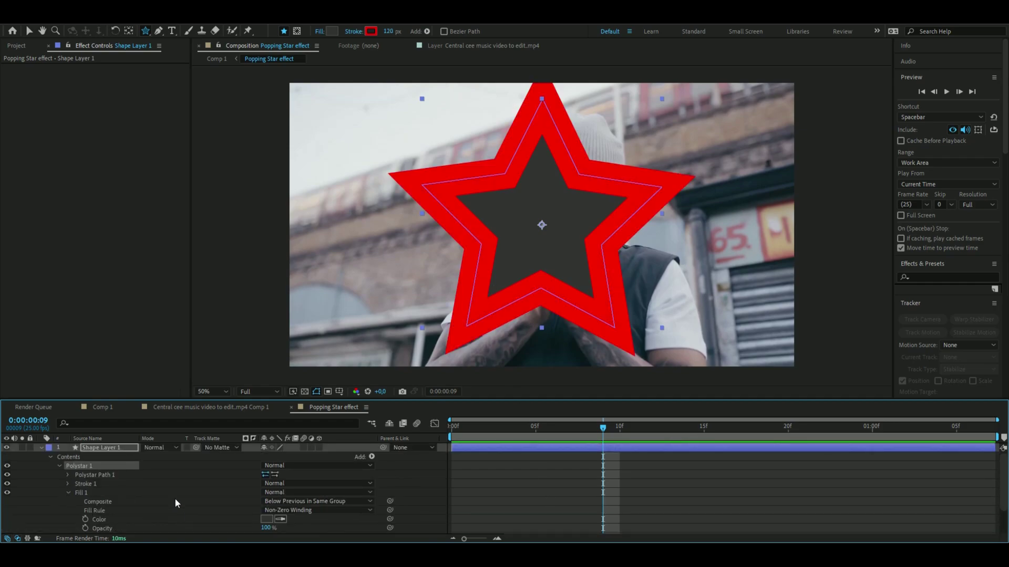
{"action": "scroll", "coordinate": [176, 503], "scroll_direction": "down", "scroll_amount": 2}
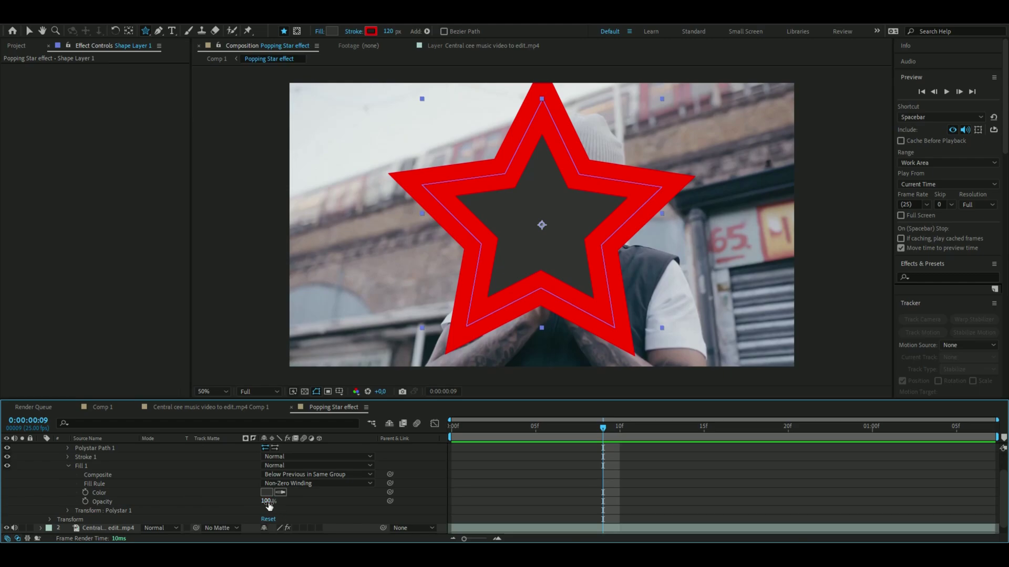
{"action": "left_click", "coordinate": [267, 502]}
{"action": "type", "text": "0"}
{"action": "key", "text": "Return"}
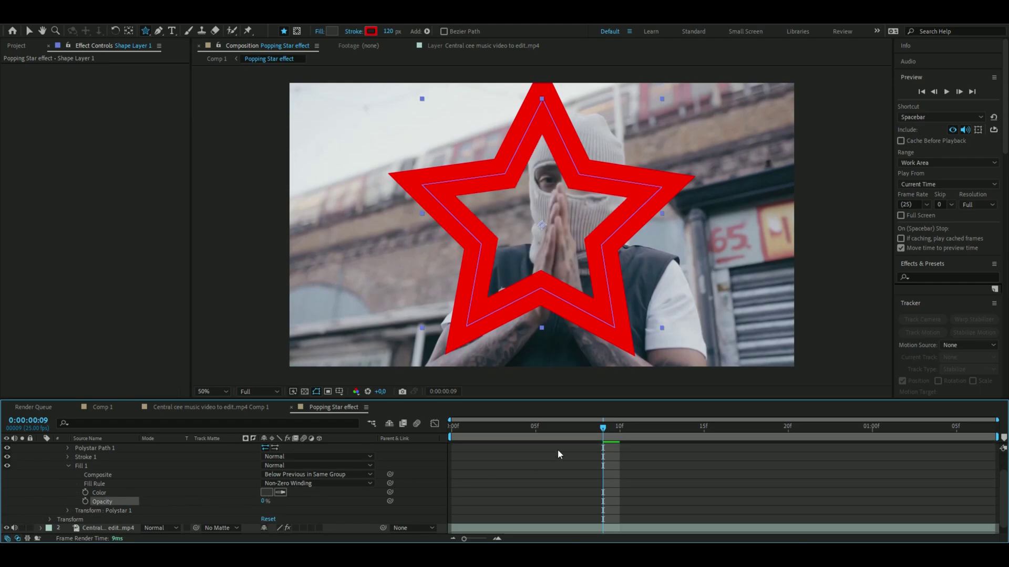
Step: Centre the star's shape layer horizontally and vertically in the composition
{"action": "left_click_drag", "start_coordinate": [603, 429], "coordinate": [466, 433]}
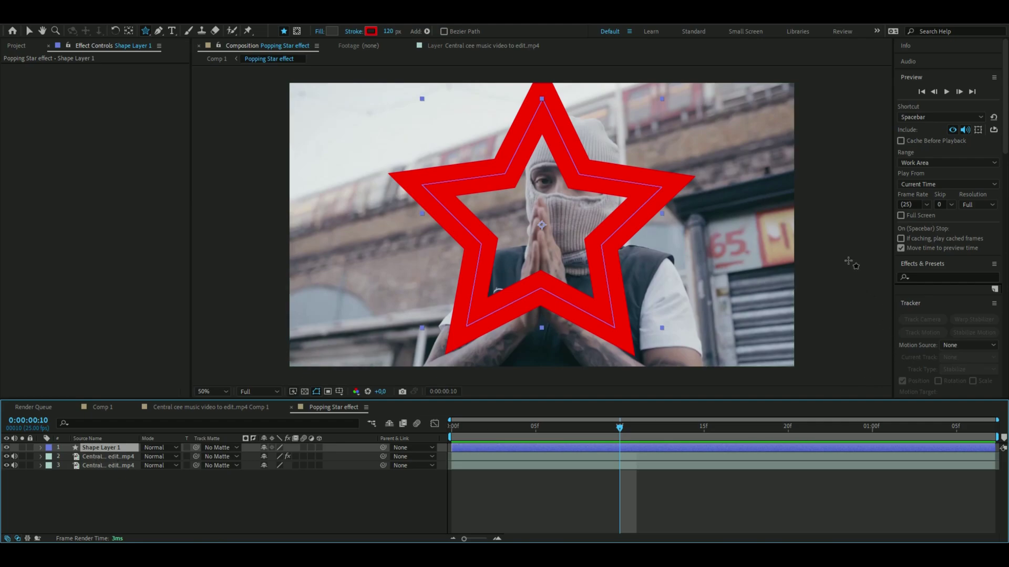
{"action": "scroll", "coordinate": [915, 316], "scroll_direction": "down", "scroll_amount": 5}
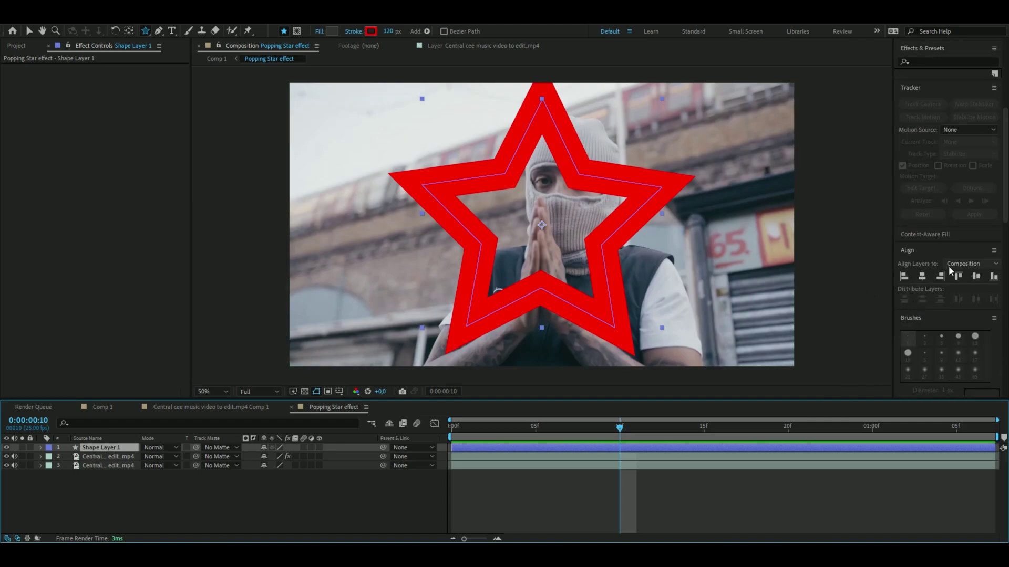
{"action": "left_click", "coordinate": [922, 279]}
{"action": "left_click", "coordinate": [975, 278]}
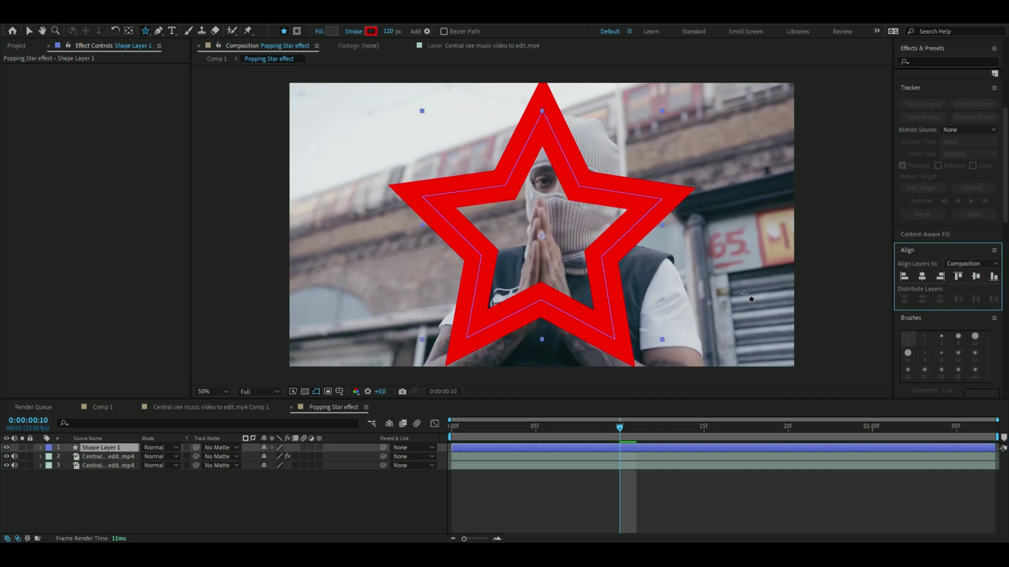
Step: Create an adjustment layer above the star and apply the Transform effect to it
{"action": "left_click_drag", "start_coordinate": [620, 428], "coordinate": [375, 421]}
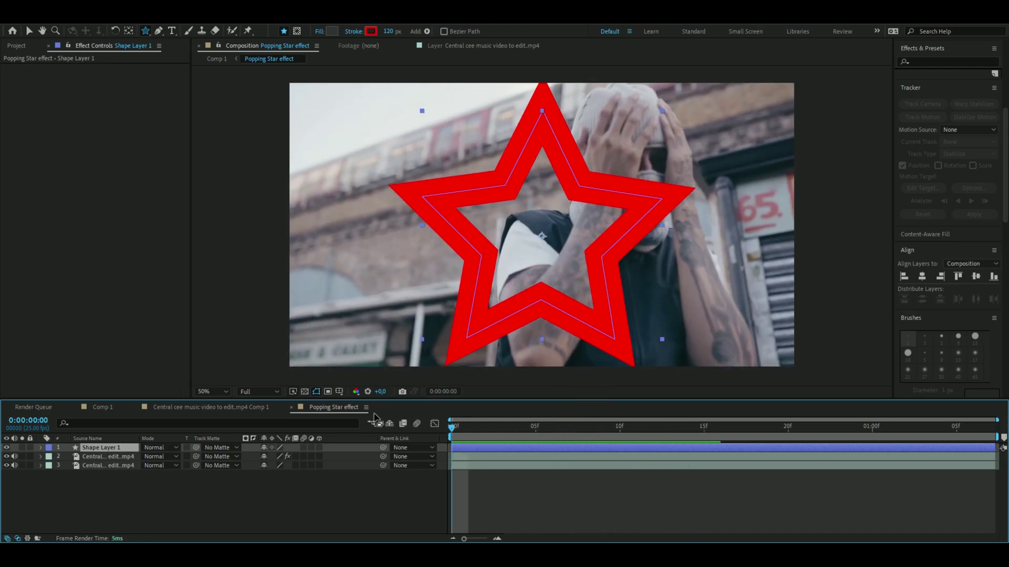
{"action": "left_click", "coordinate": [167, 505]}
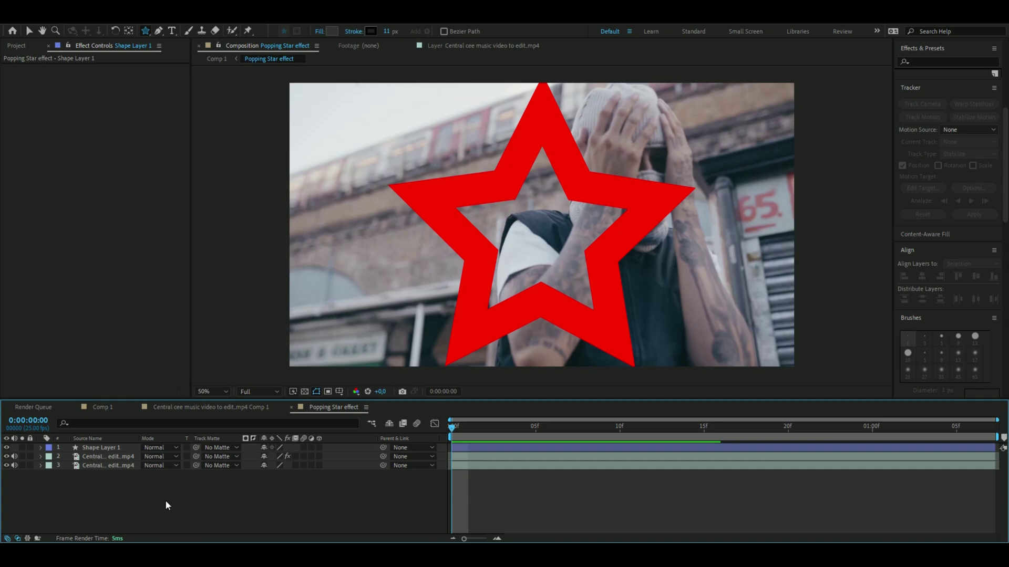
{"action": "key", "text": "ctrl+alt+y"}
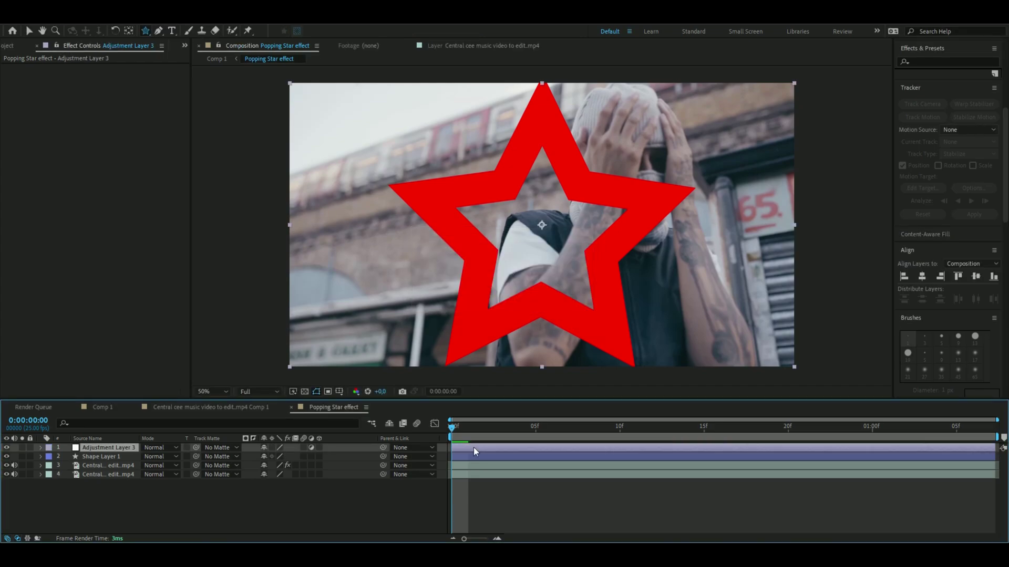
{"action": "key", "text": "ctrl+space"}
{"action": "type", "text": "tr"}
{"action": "key", "text": "Return"}
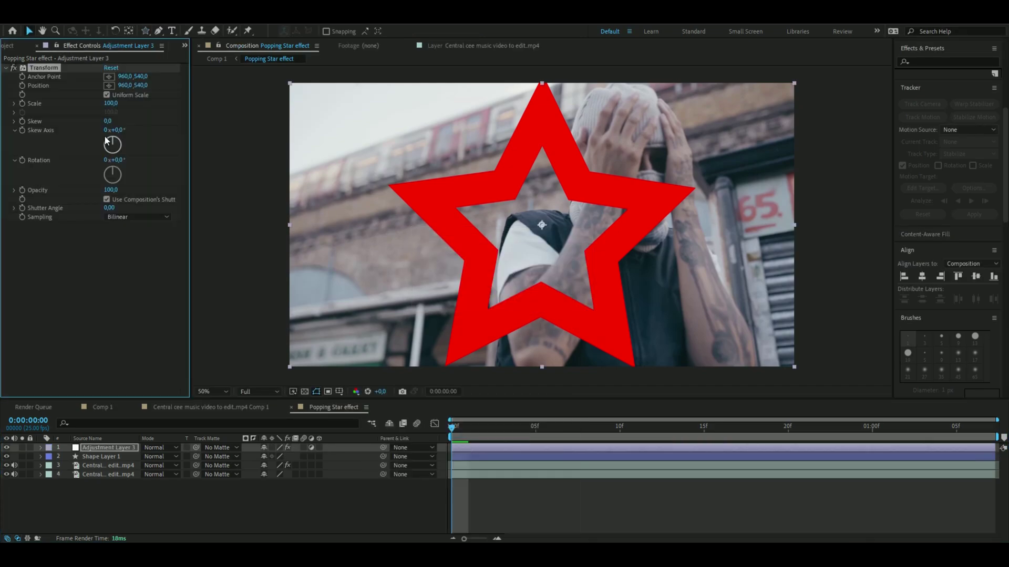
Step: Keyframe the Transform effect's Scale at the first frame of the composition with a value of 0
{"action": "mouse_move", "coordinate": [454, 429]}
{"action": "left_mouse_down"}
{"action": "mouse_move", "coordinate": [503, 435]}
{"action": "mouse_move", "coordinate": [468, 434]}
{"action": "left_mouse_up"}
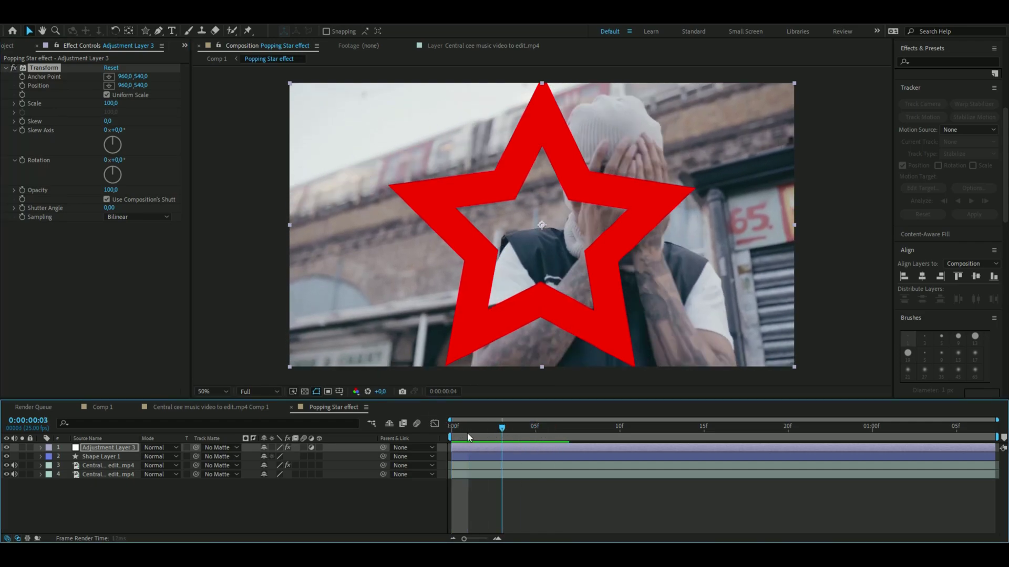
{"action": "key", "text": "Home"}
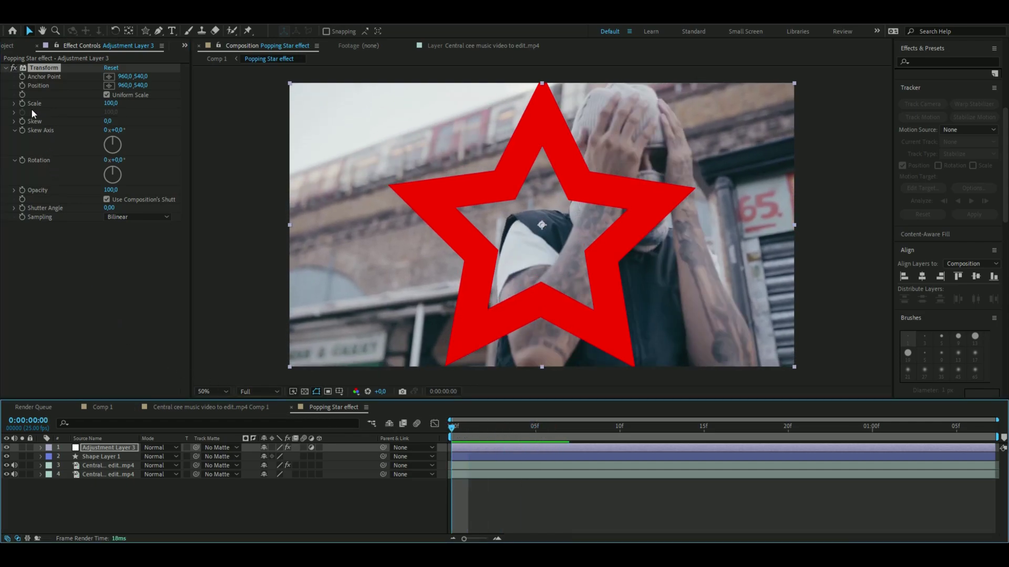
{"action": "left_click", "coordinate": [21, 103]}
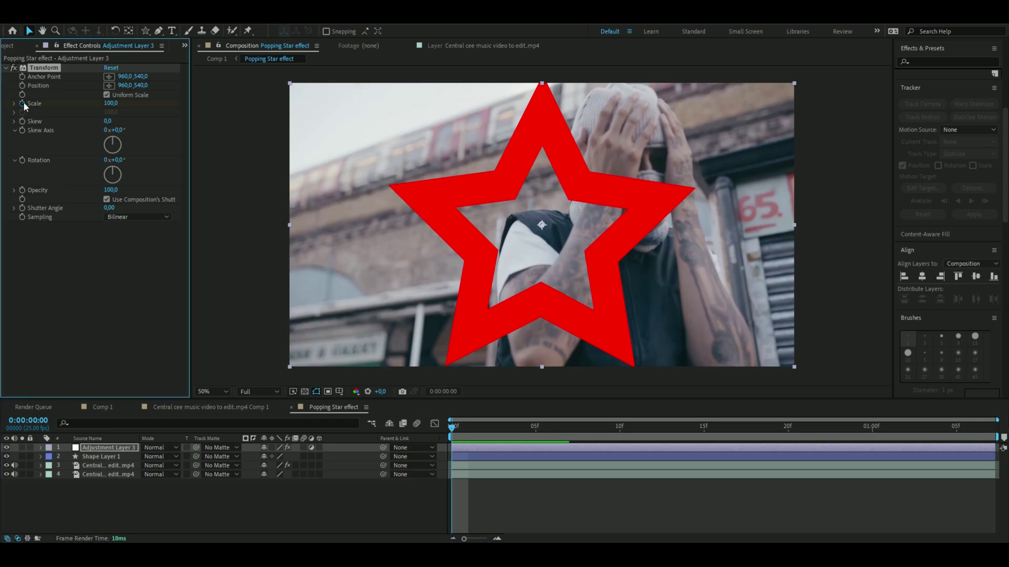
{"action": "left_click", "coordinate": [110, 103]}
{"action": "type", "text": "0"}
{"action": "key", "text": "Return"}
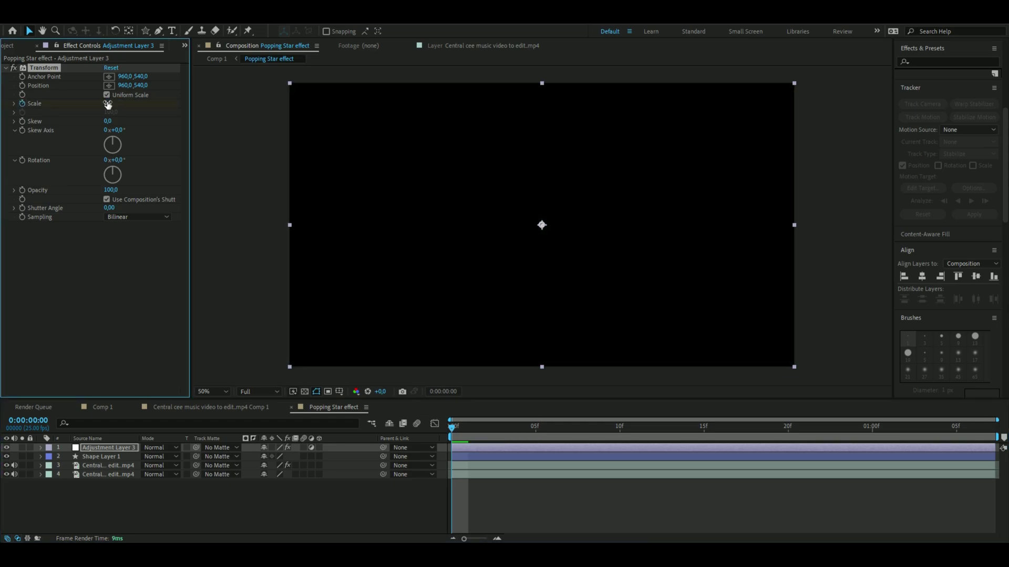
Step: Set the Transform effect's Scale to 617 at 0:00:01:00, adding a second keyframe
{"action": "left_click", "coordinate": [440, 437]}
{"action": "key", "text": "space"}
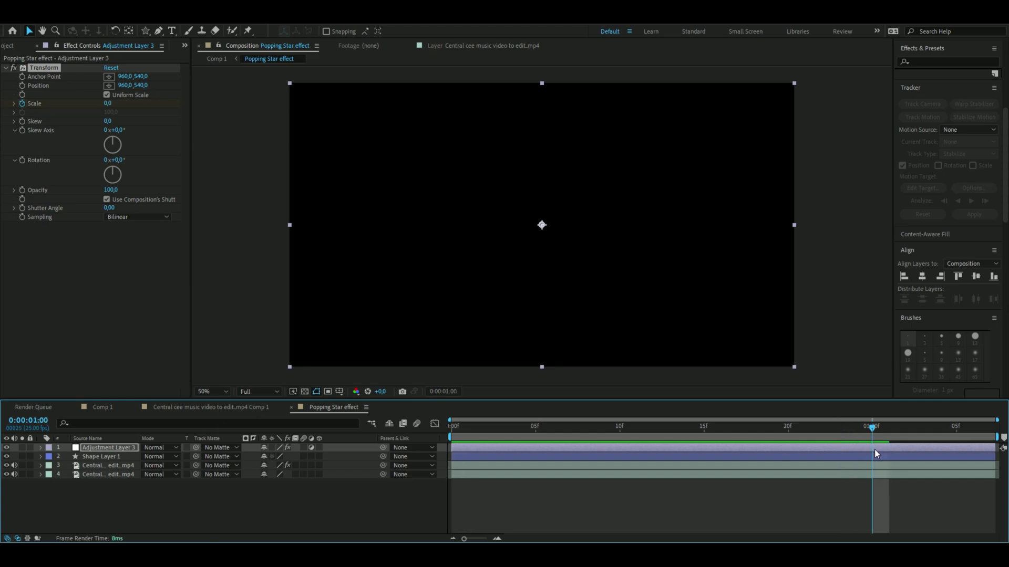
{"action": "left_click", "coordinate": [107, 103]}
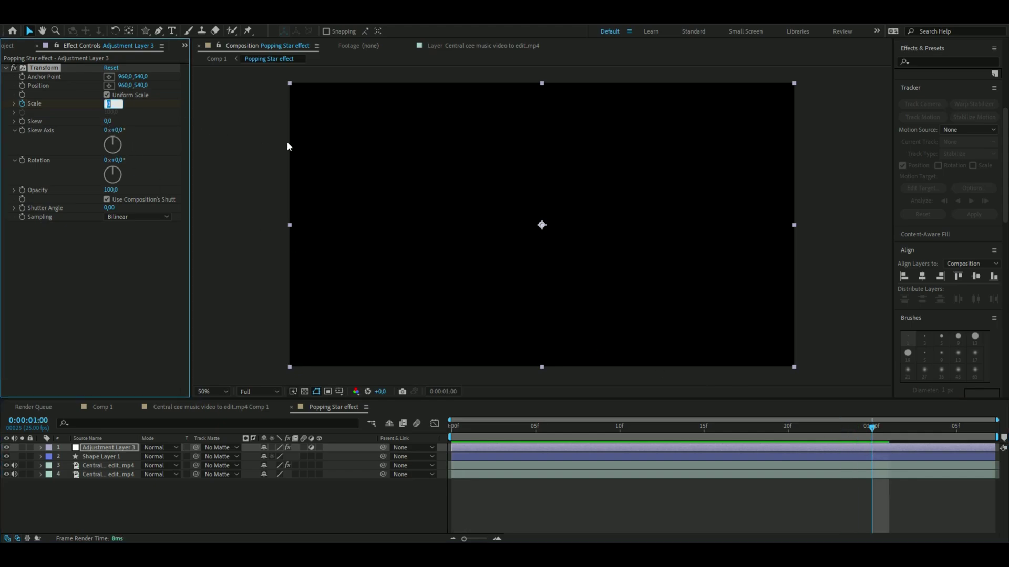
{"action": "left_click_drag", "start_coordinate": [107, 103], "coordinate": [423, 96]}
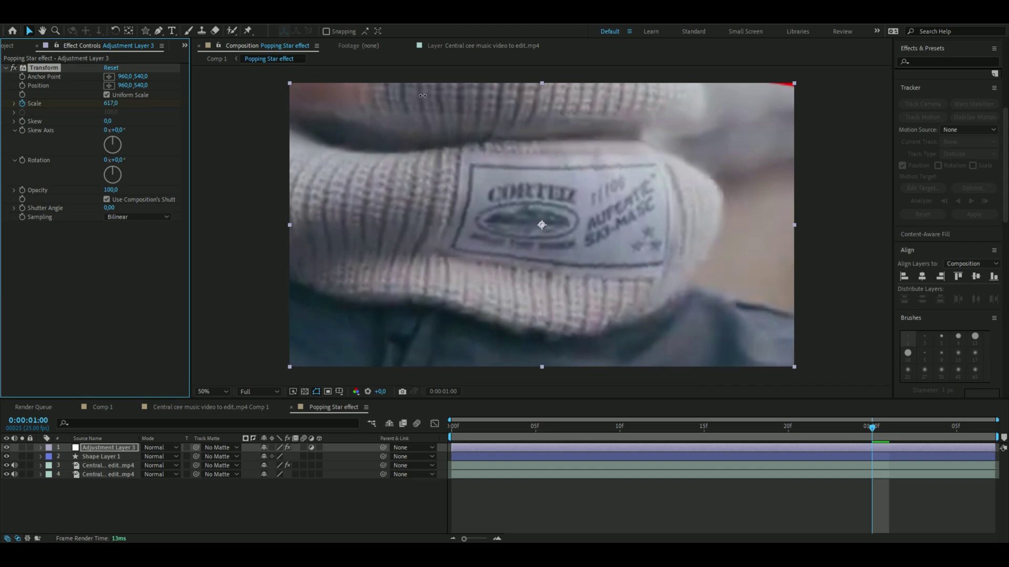
Step: Pre-compose the adjustment layer and the star's shape layer together into a composition named Star
{"action": "left_click", "coordinate": [89, 450]}
{"action": "left_click", "coordinate": [99, 455], "text": "shift"}
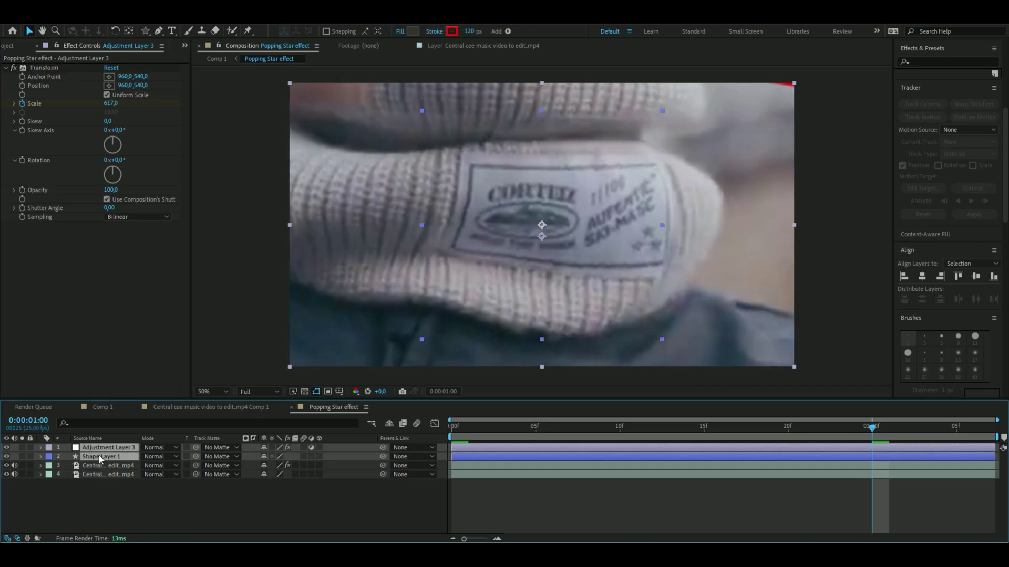
{"action": "right_click", "coordinate": [116, 459]}
{"action": "left_click", "coordinate": [168, 388]}
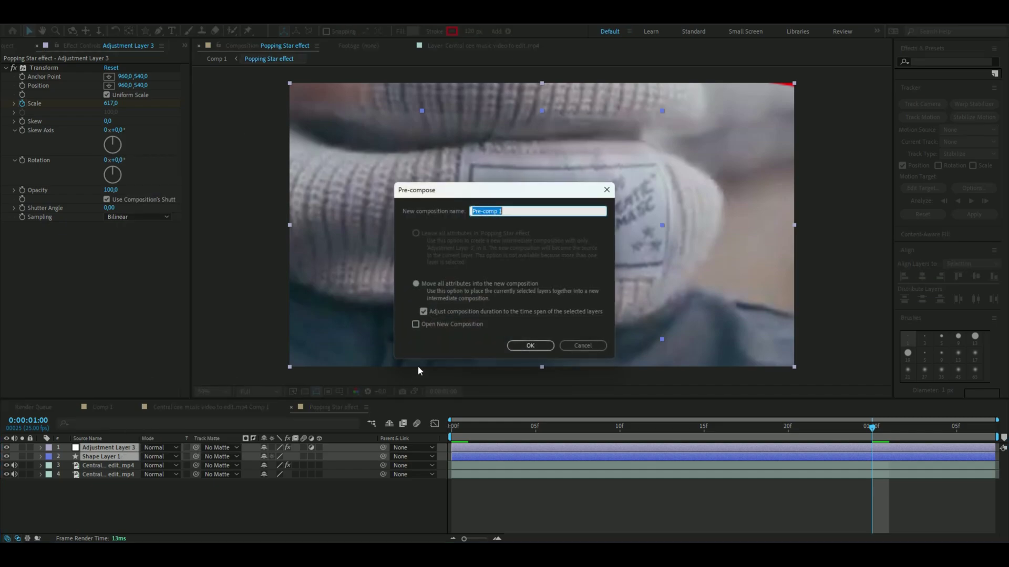
{"action": "key", "text": "BackSpace"}
{"action": "type", "text": "Star"}
{"action": "left_click", "coordinate": [529, 346]}
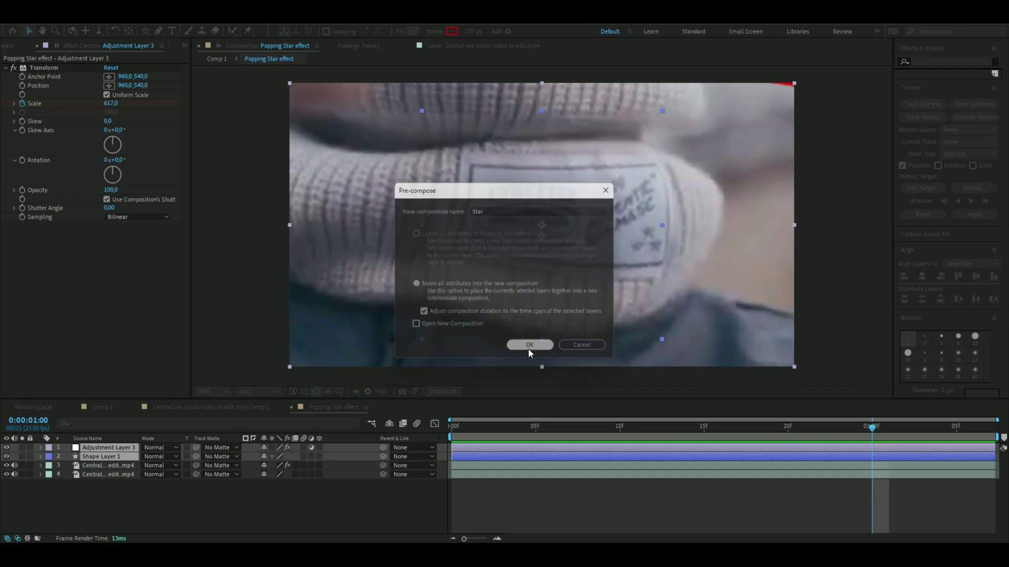
Step: Open the Star composition and enable motion blur for its adjustment layer and shape layer
{"action": "left_click_drag", "start_coordinate": [872, 426], "coordinate": [535, 426]}
{"action": "left_click", "coordinate": [304, 447]}
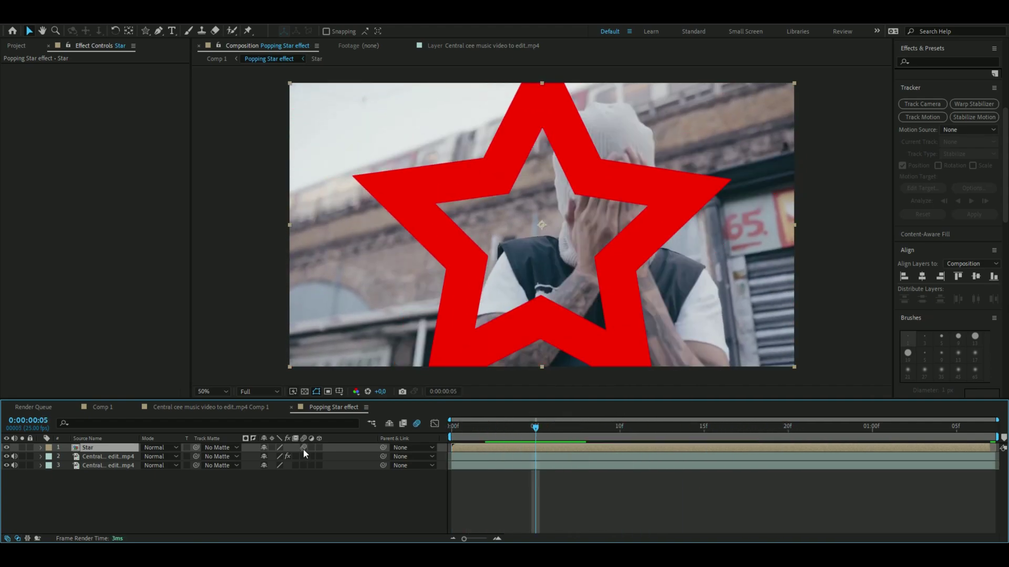
{"action": "double_click", "coordinate": [94, 448]}
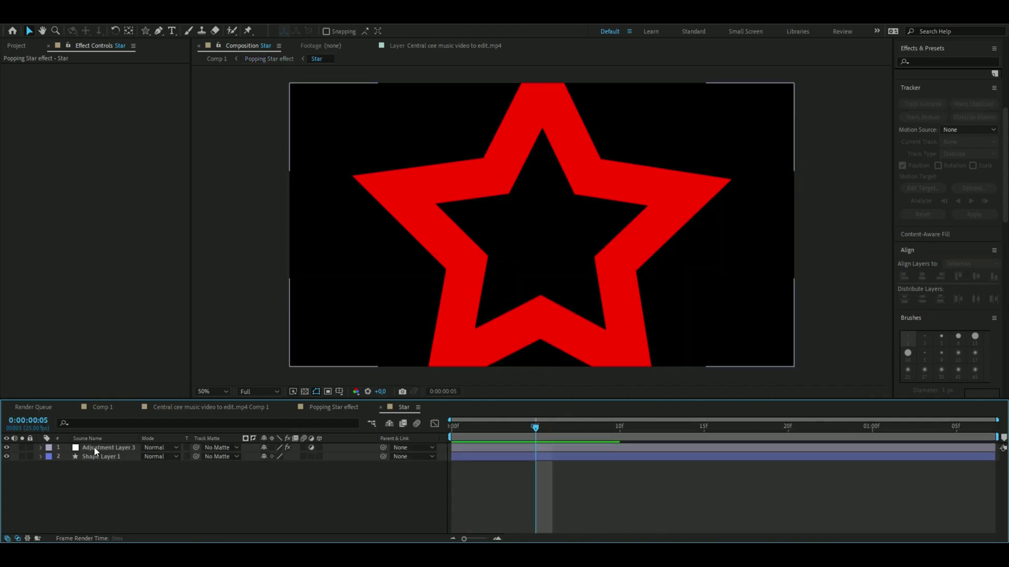
{"action": "left_click", "coordinate": [304, 456]}
{"action": "left_click", "coordinate": [417, 424]}
{"action": "left_click_drag", "start_coordinate": [536, 428], "coordinate": [566, 432]}
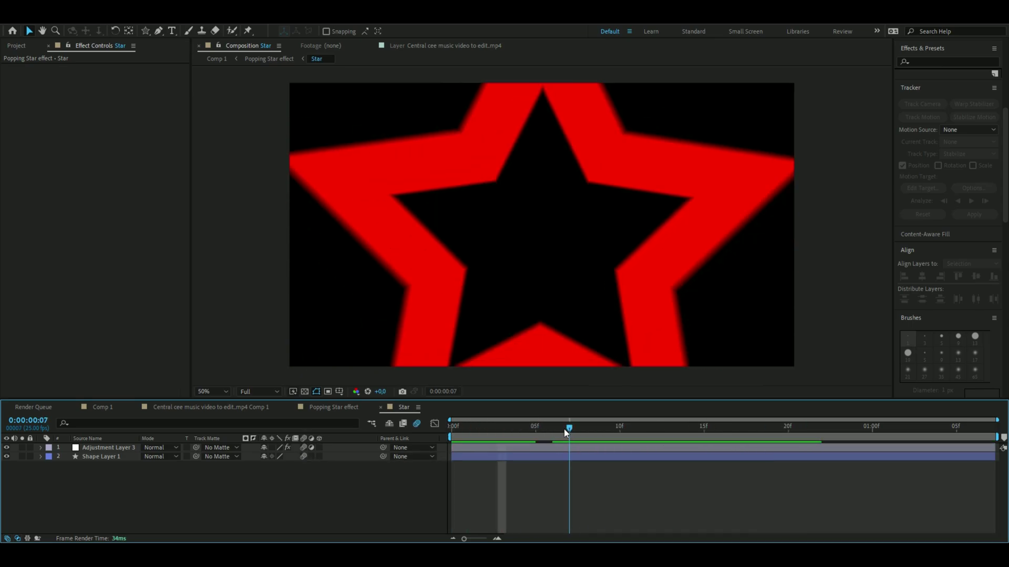
Step: In the Popping Star effect composition, place the Star layer between the rotoscoped clip and the background clip
{"action": "left_click", "coordinate": [338, 410]}
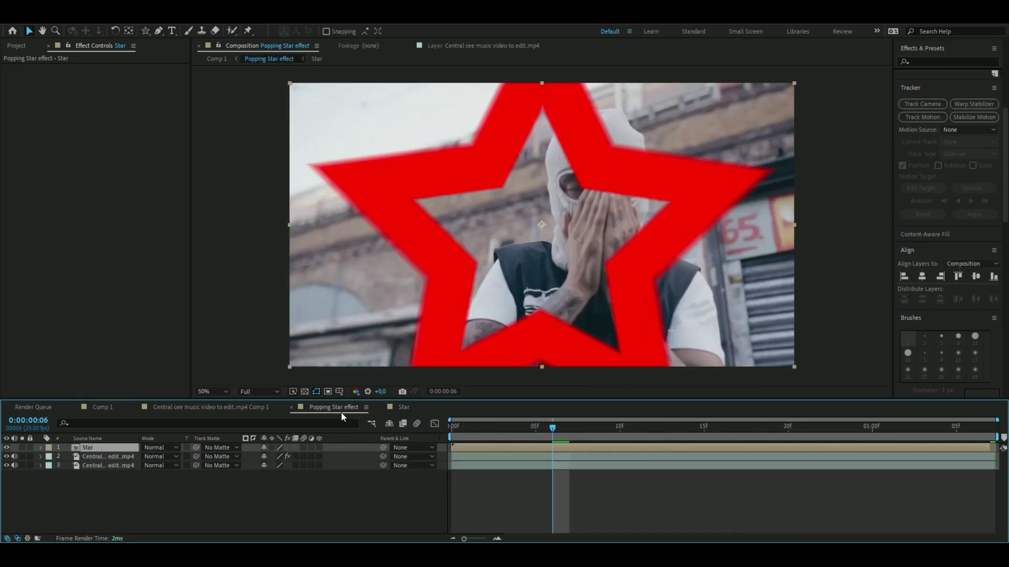
{"action": "key", "text": "Page_Down"}
{"action": "left_click_drag", "start_coordinate": [96, 449], "coordinate": [100, 462]}
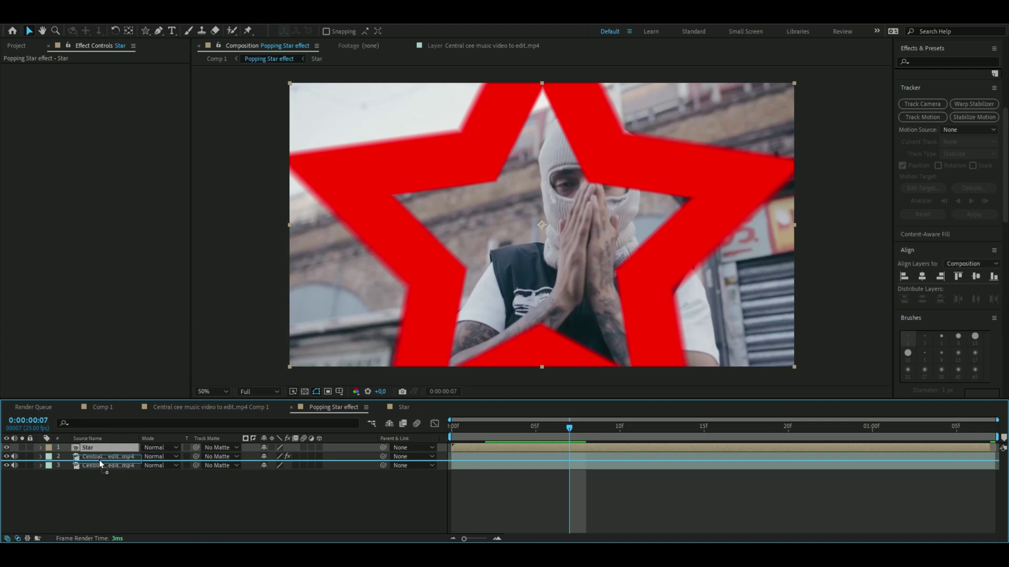
{"action": "left_click_drag", "start_coordinate": [99, 463], "coordinate": [113, 457]}
{"action": "left_click_drag", "start_coordinate": [573, 433], "coordinate": [535, 425]}
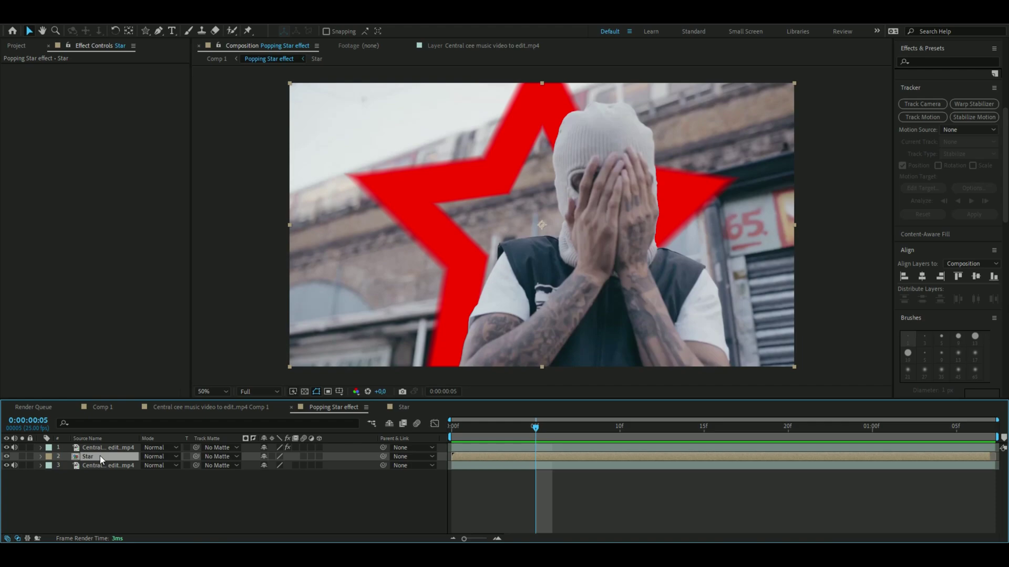
Step: Duplicate the Star layer and hide the upper copy while keeping the lower one visible
{"action": "key", "text": "ctrl+d"}
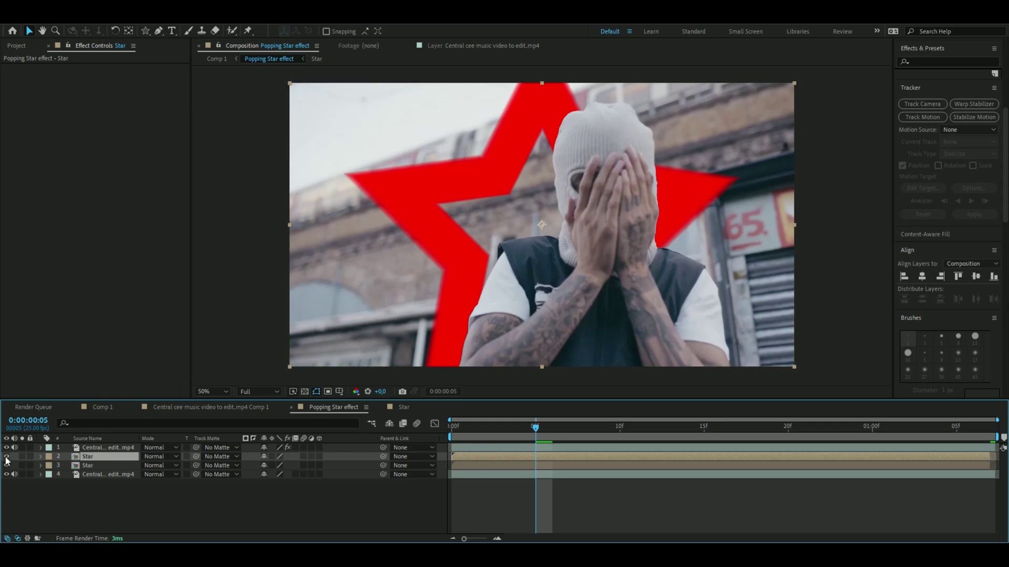
{"action": "left_click", "coordinate": [6, 457]}
{"action": "left_click", "coordinate": [6, 465]}
Step: Apply the Colorama effect to the lower Star layer
{"action": "left_click", "coordinate": [89, 466]}
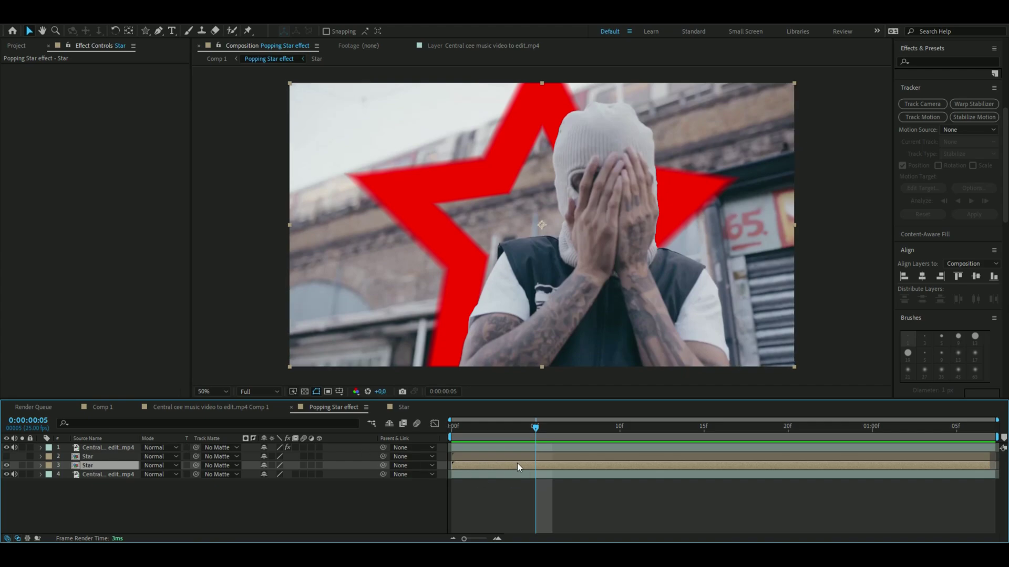
{"action": "key", "text": "ctrl+space"}
{"action": "type", "text": "col"}
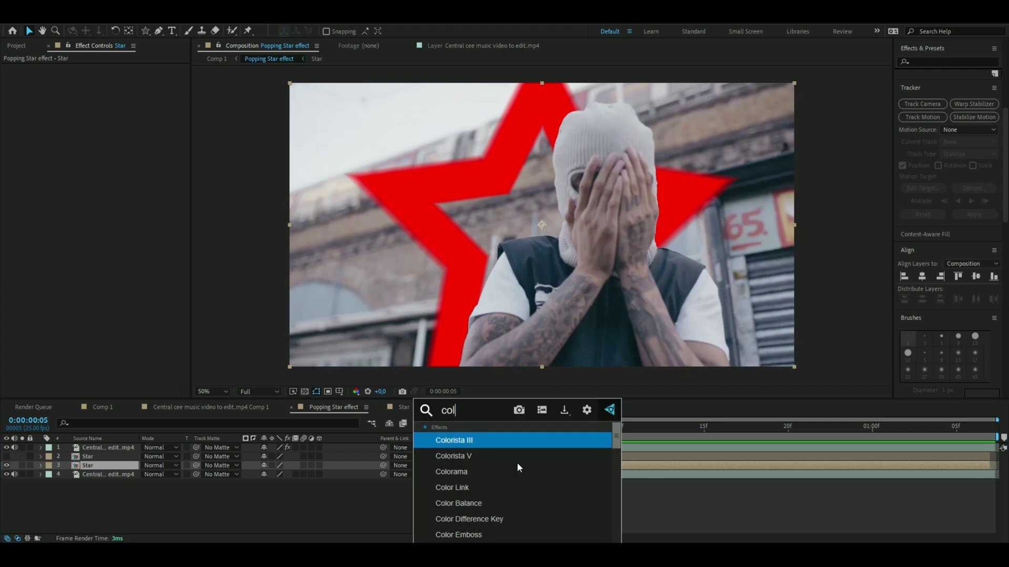
{"action": "type", "text": "or"}
{"action": "left_click", "coordinate": [517, 465]}
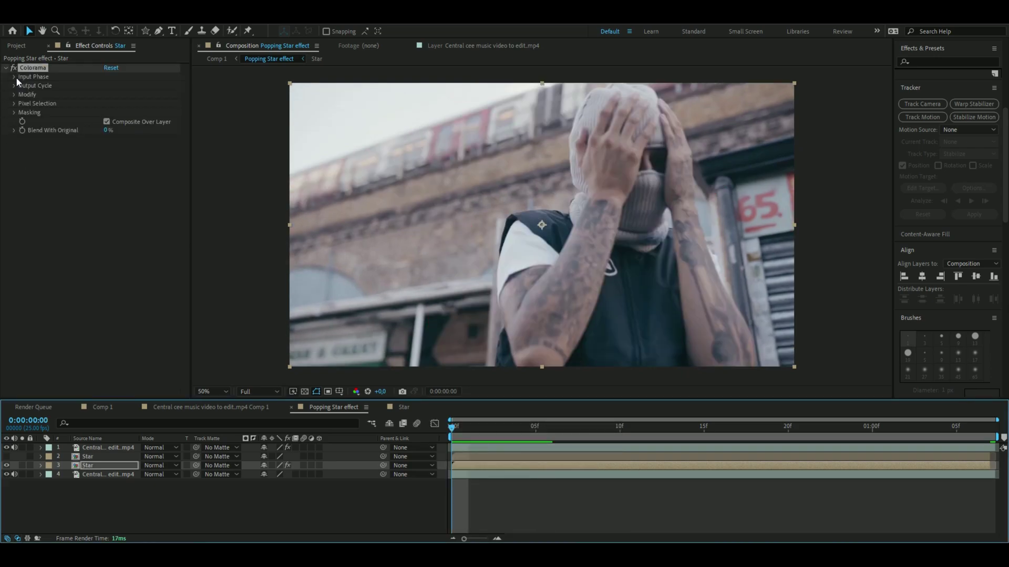
Step: Keyframe Colorama's Phase Shift at the first frame and change its value around the one-second mark to animate the lower star's colour
{"action": "left_click", "coordinate": [14, 77]}
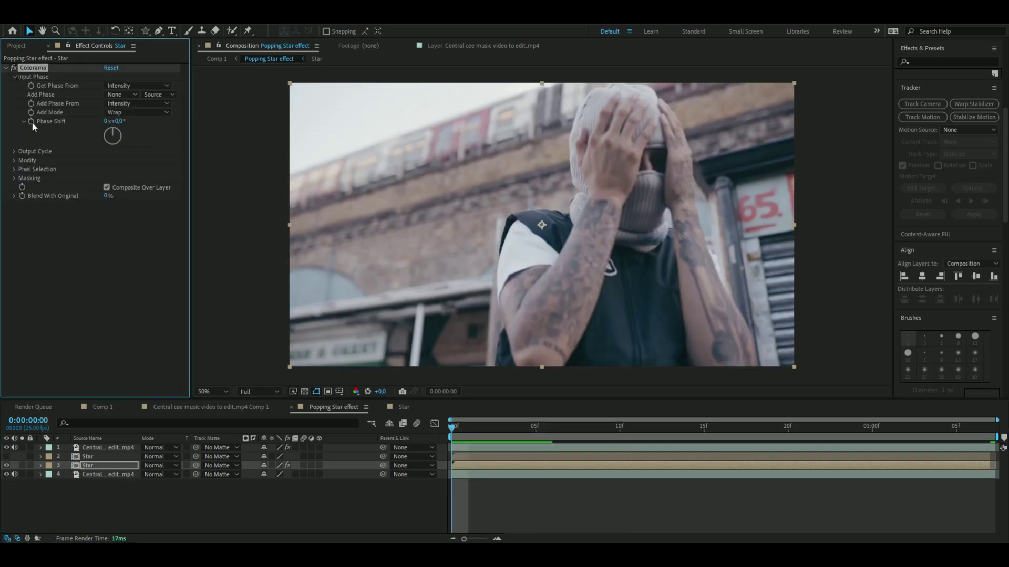
{"action": "left_click_drag", "start_coordinate": [453, 427], "coordinate": [871, 472]}
{"action": "key", "text": "space"}
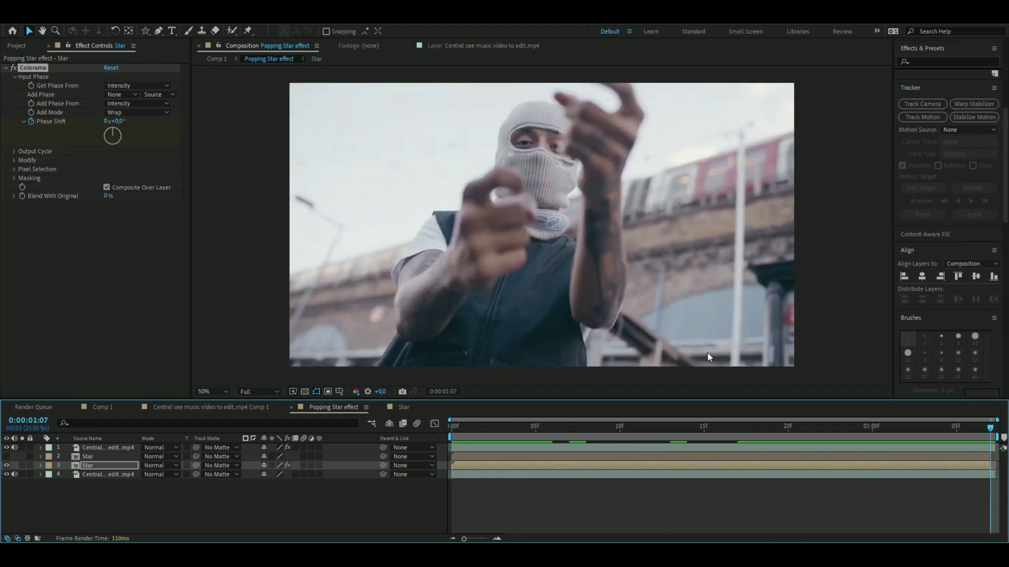
{"action": "left_click", "coordinate": [879, 429]}
{"action": "mouse_move", "coordinate": [112, 131]}
{"action": "left_mouse_down"}
{"action": "mouse_move", "coordinate": [95, 140]}
{"action": "mouse_move", "coordinate": [96, 124]}
{"action": "mouse_move", "coordinate": [114, 124]}
{"action": "left_mouse_up"}
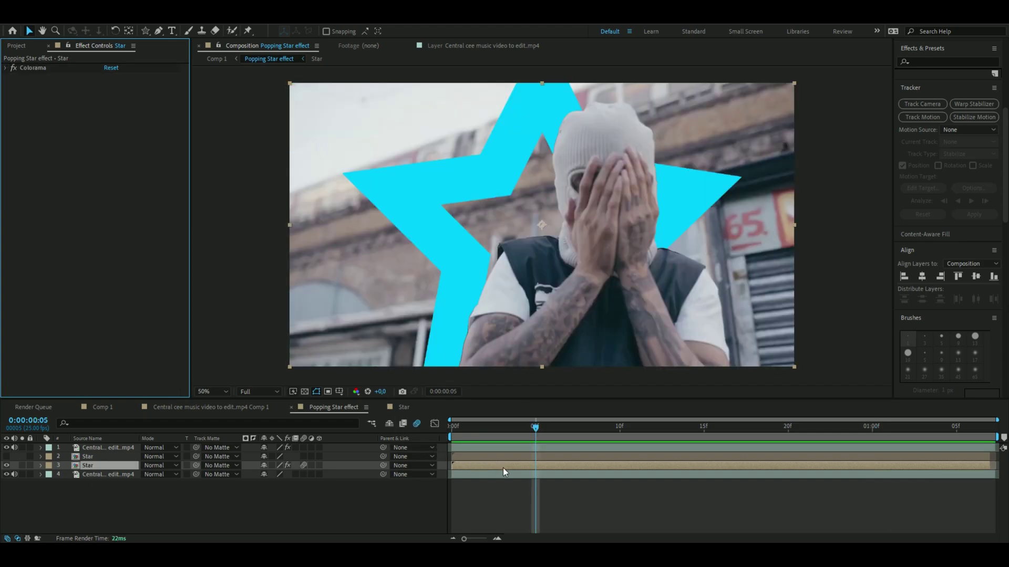
Step: Give the lower Star a Glow with radius 72 and intensity 0.8, plus a duplicate Glow with radius 326 and intensity 0.5
{"action": "key", "text": "ctrl+space"}
{"action": "type", "text": "gl"}
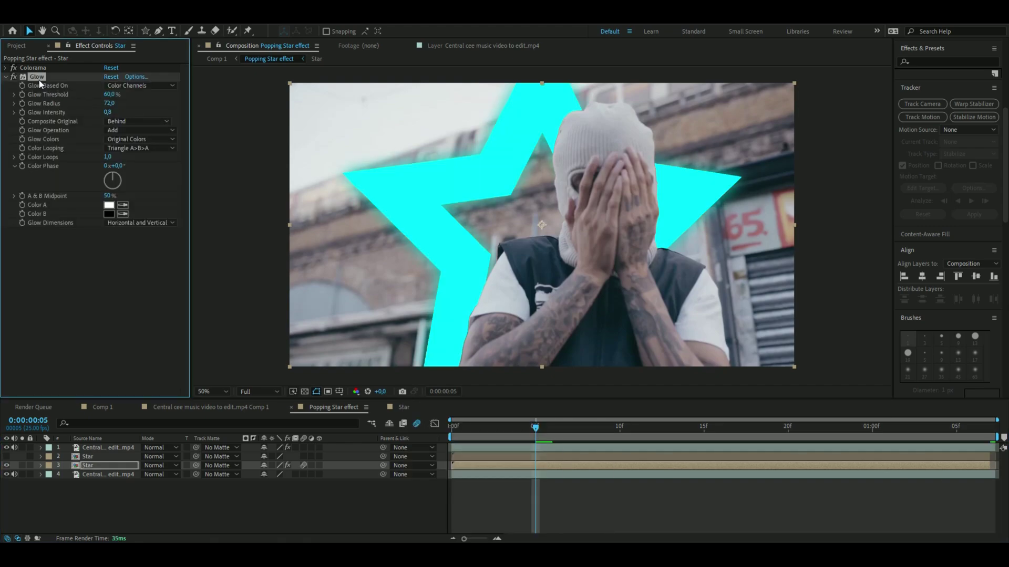
{"action": "key", "text": "ctrl+d"}
{"action": "left_click_drag", "start_coordinate": [112, 261], "coordinate": [248, 266]}
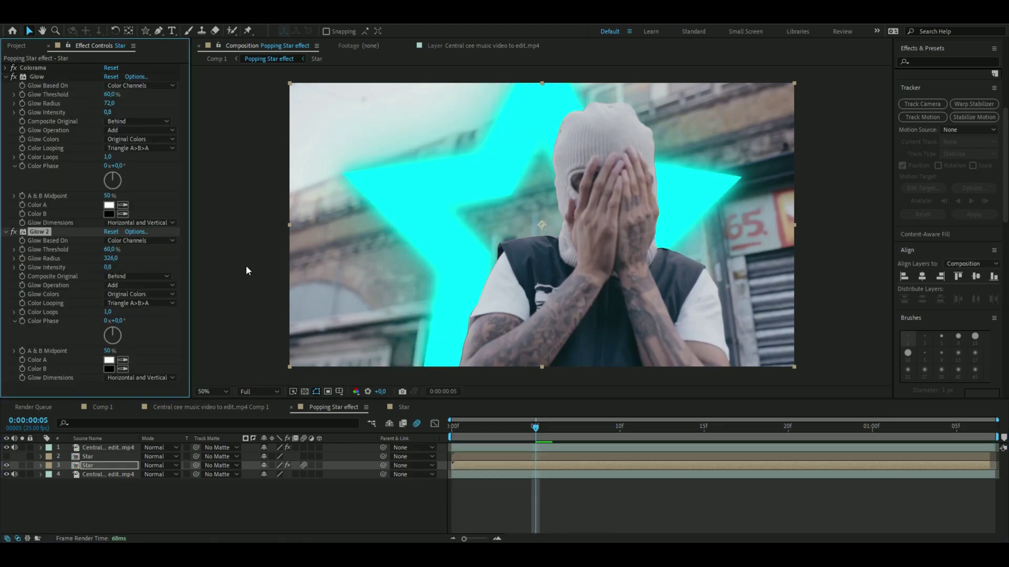
{"action": "left_click_drag", "start_coordinate": [107, 267], "coordinate": [96, 267]}
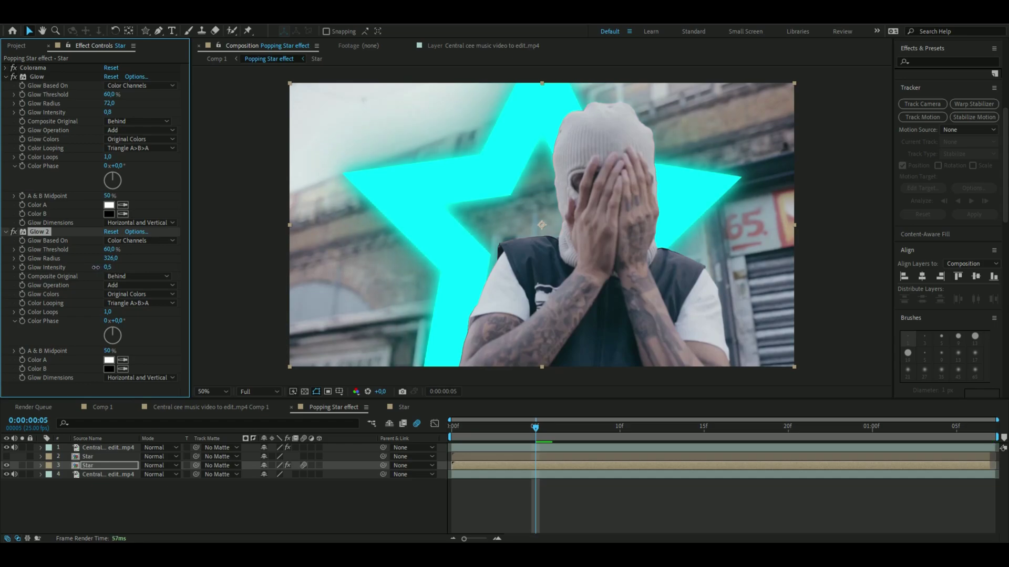
Step: Set the lower Star layer's blending mode to Screen and check frames near the start
{"action": "left_click_drag", "start_coordinate": [523, 424], "coordinate": [450, 424]}
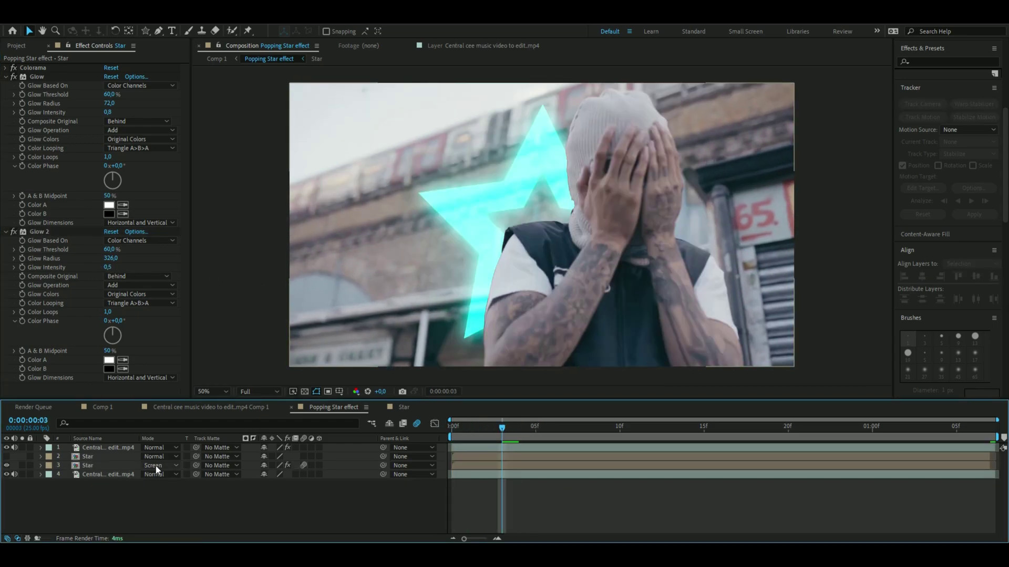
{"action": "left_click", "coordinate": [155, 465]}
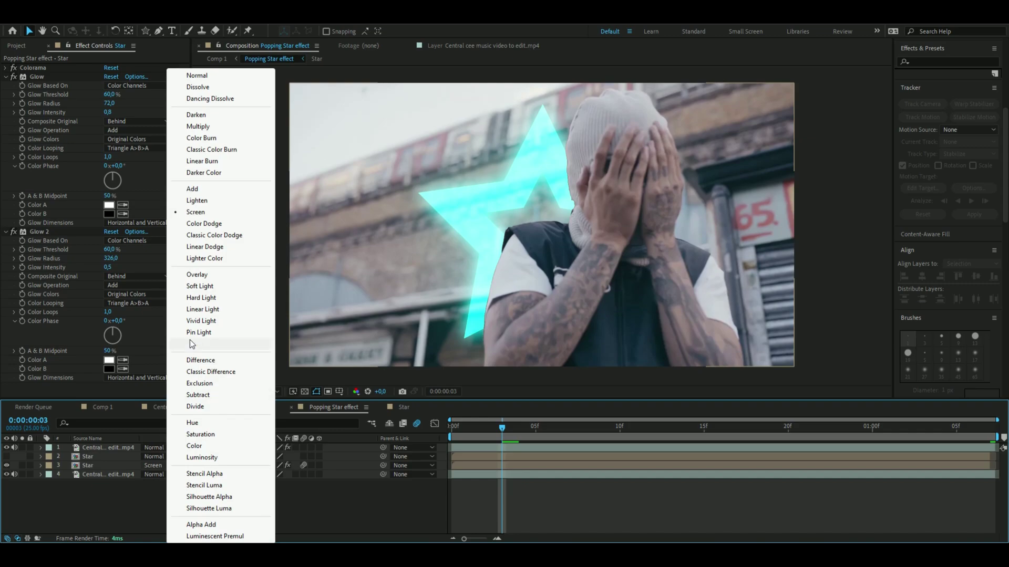
{"action": "left_click", "coordinate": [192, 210]}
{"action": "left_click_drag", "start_coordinate": [502, 427], "coordinate": [546, 430]}
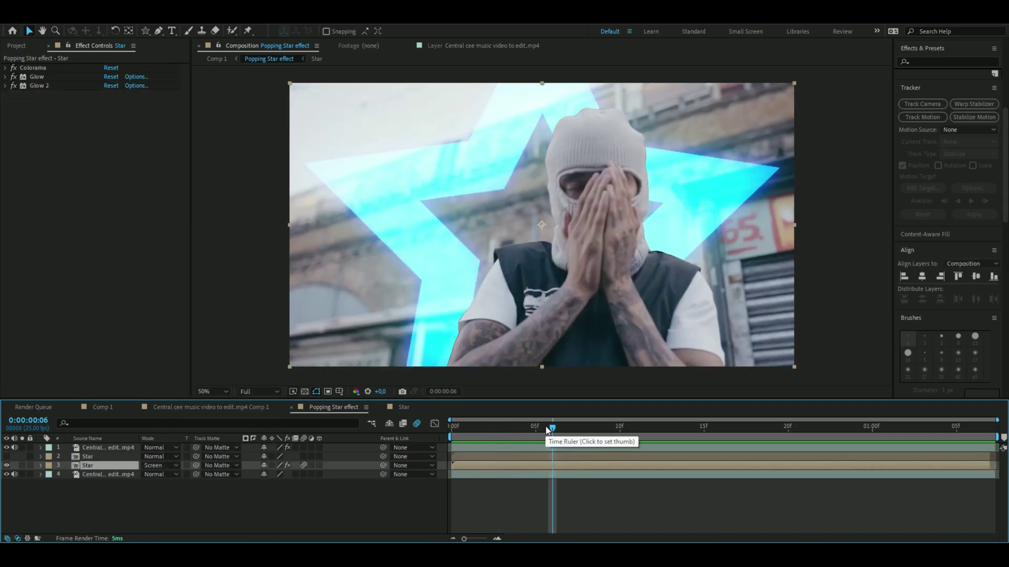
Step: Make the upper Star layer visible and apply the Find Edges effect to it
{"action": "left_click", "coordinate": [98, 455]}
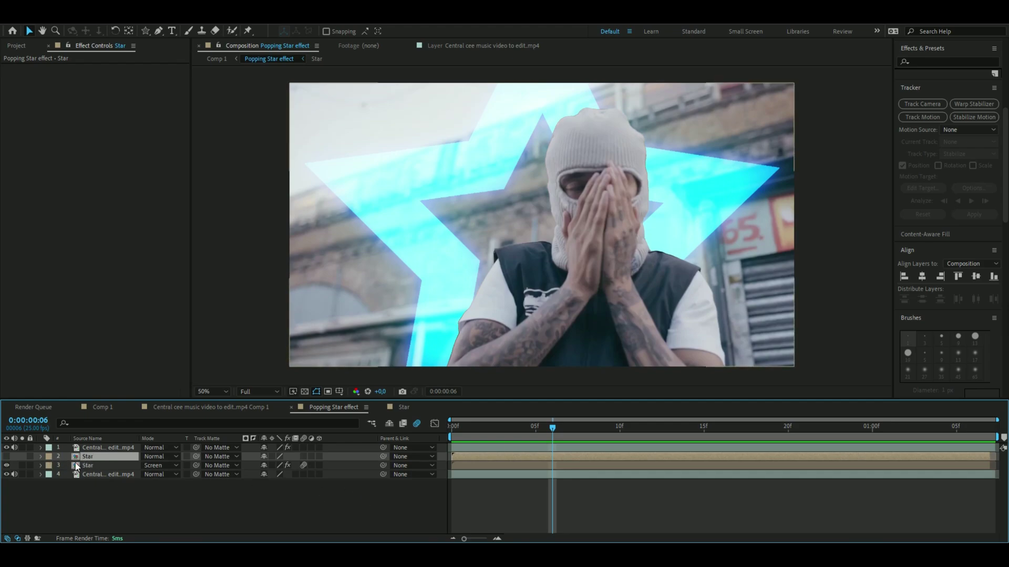
{"action": "left_click", "coordinate": [6, 457]}
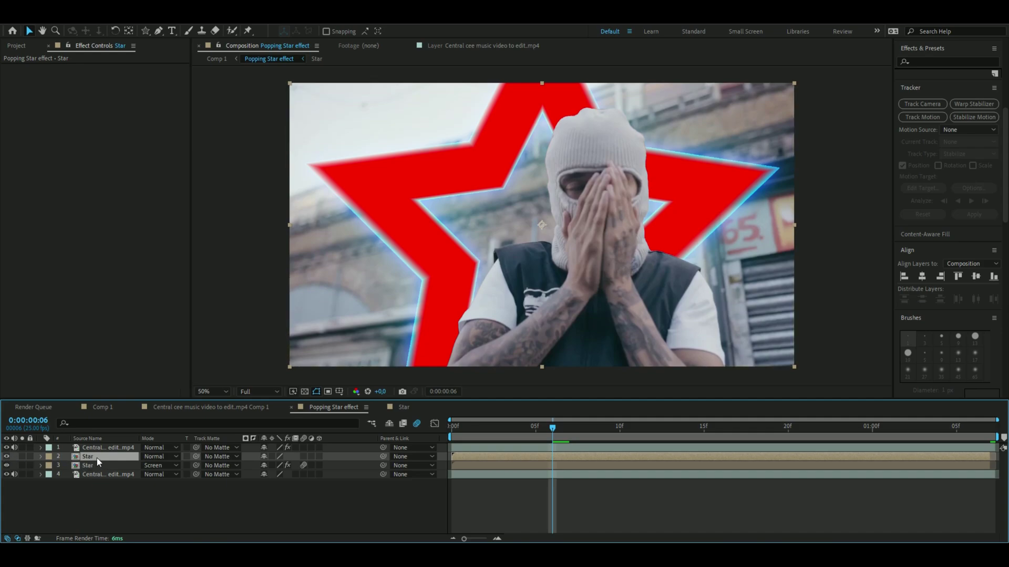
{"action": "key", "text": "ctrl+space"}
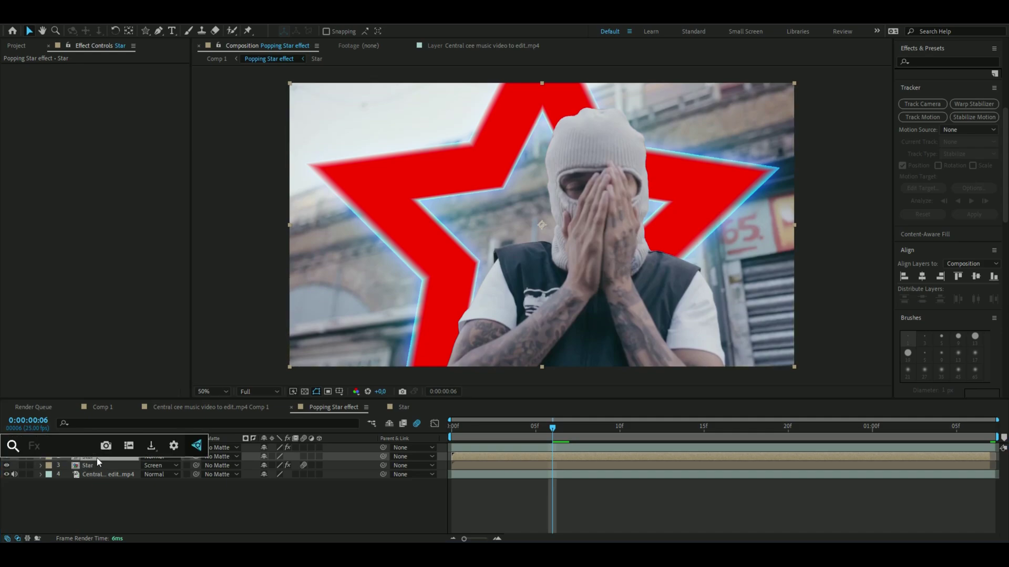
{"action": "type", "text": "fiind"}
{"action": "key", "text": "BackSpace"}
{"action": "key", "text": "BackSpace"}
{"action": "key", "text": "BackSpace"}
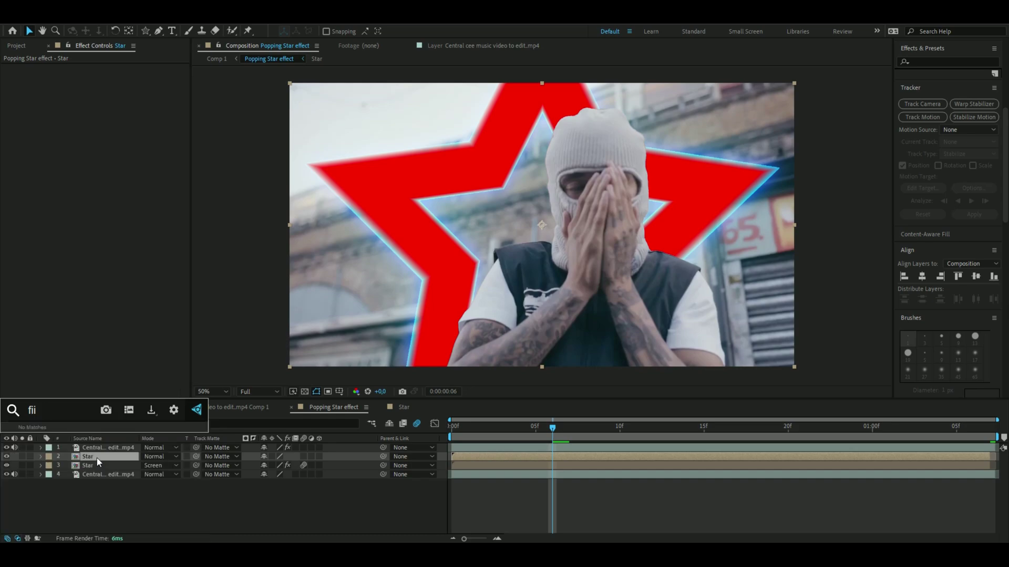
{"action": "left_click", "coordinate": [96, 470]}
Step: Invert Find Edges on the upper Star, keeping Blend With Original at 0% and the lower Star hidden
{"action": "left_click", "coordinate": [107, 77]}
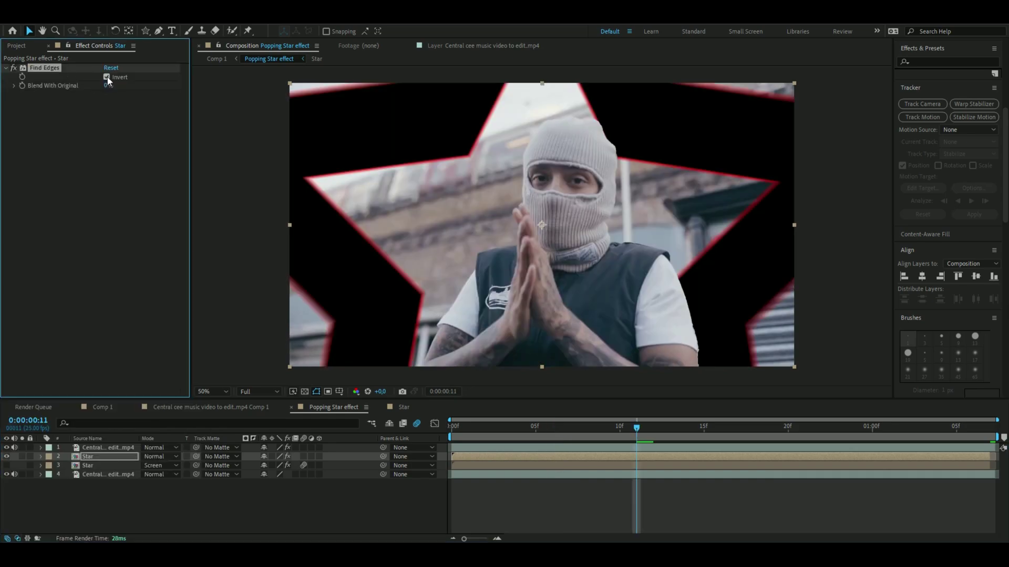
{"action": "left_click_drag", "start_coordinate": [108, 85], "coordinate": [29, 96]}
{"action": "left_click_drag", "start_coordinate": [633, 428], "coordinate": [502, 426]}
Step: Give the upper Star a Glow with radius 84 and intensity 1.2, plus a duplicate Glow with radius 279 and intensity 0.6
{"action": "key", "text": "ctrl+space"}
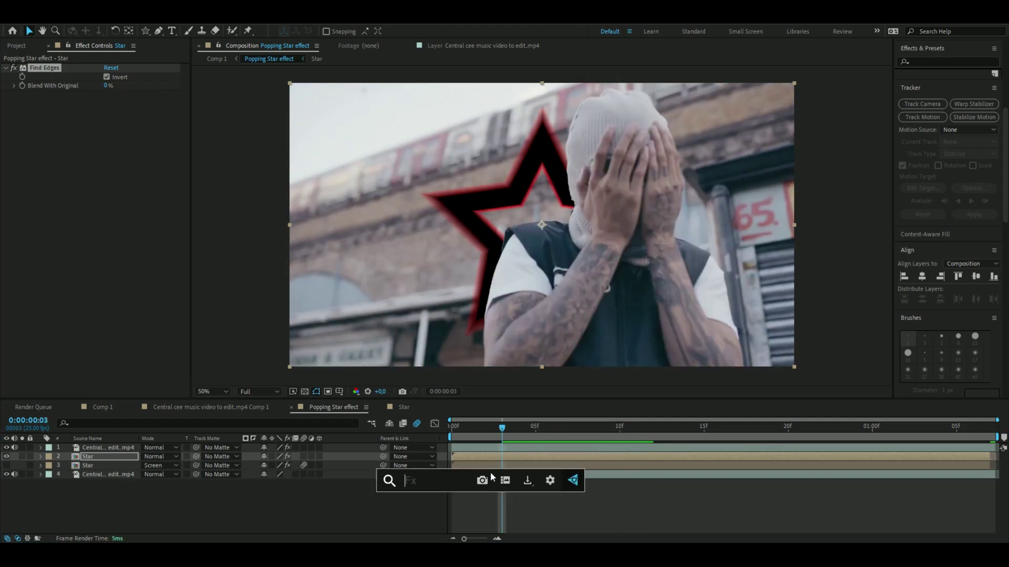
{"action": "type", "text": "glow"}
{"action": "key", "text": "Return"}
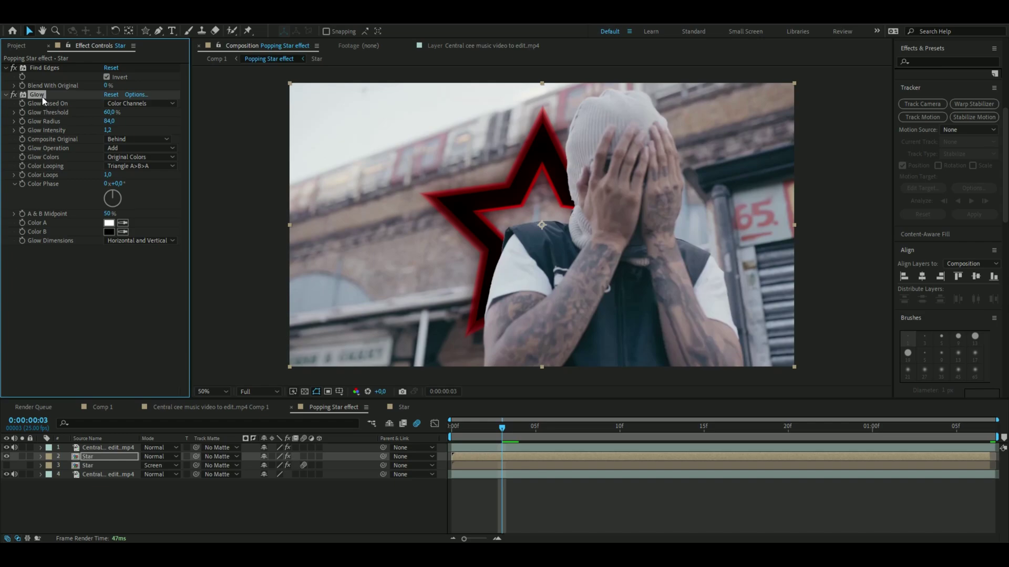
{"action": "key", "text": "ctrl+d"}
{"action": "left_click_drag", "start_coordinate": [105, 273], "coordinate": [205, 270]}
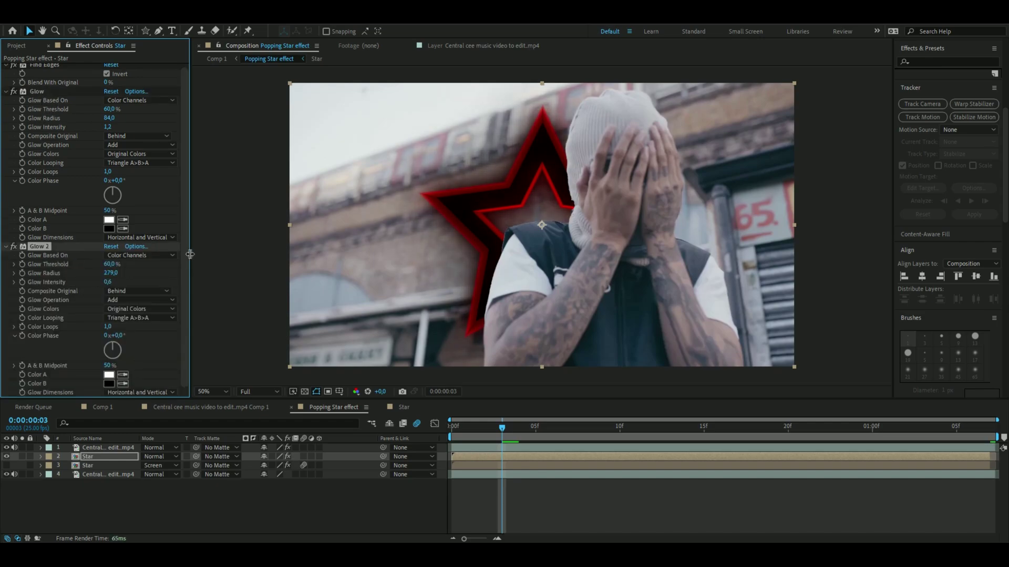
Step: Set the upper Star layer's blending mode to Screen
{"action": "left_click", "coordinate": [150, 457]}
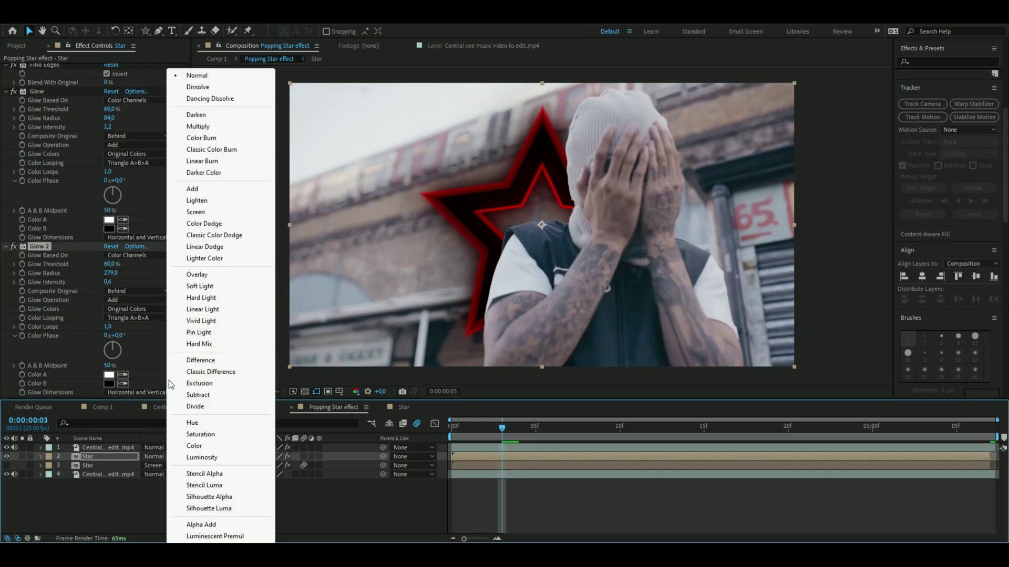
{"action": "left_click", "coordinate": [195, 213]}
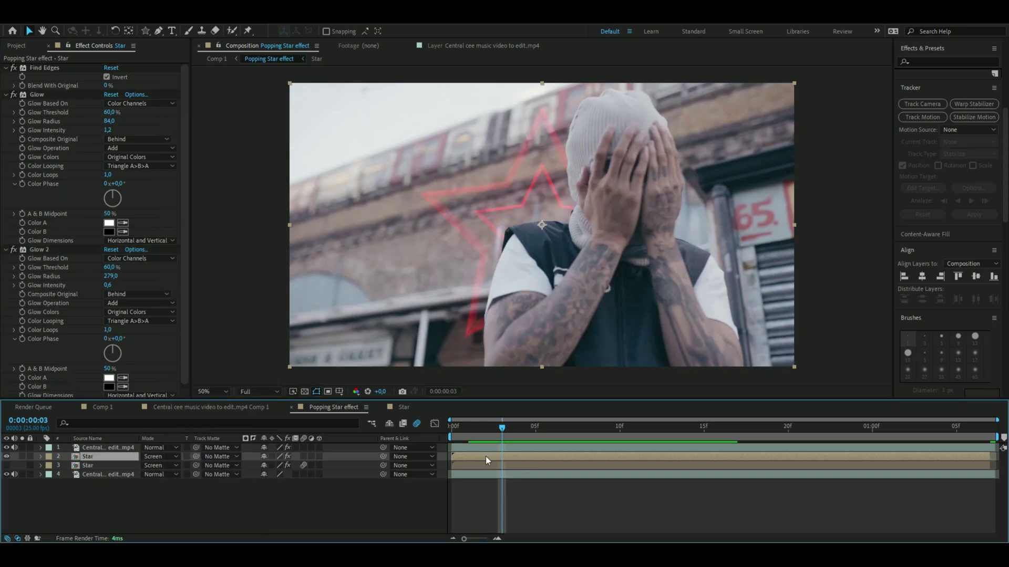
{"action": "mouse_move", "coordinate": [502, 428]}
{"action": "left_mouse_down"}
{"action": "mouse_move", "coordinate": [455, 429]}
{"action": "mouse_move", "coordinate": [632, 436]}
{"action": "mouse_move", "coordinate": [440, 446]}
{"action": "mouse_move", "coordinate": [506, 429]}
{"action": "left_mouse_up"}
Step: Apply Colorama to the upper Star and reorder it directly after Find Edges, before both Glow effects
{"action": "key", "text": "ctrl+space"}
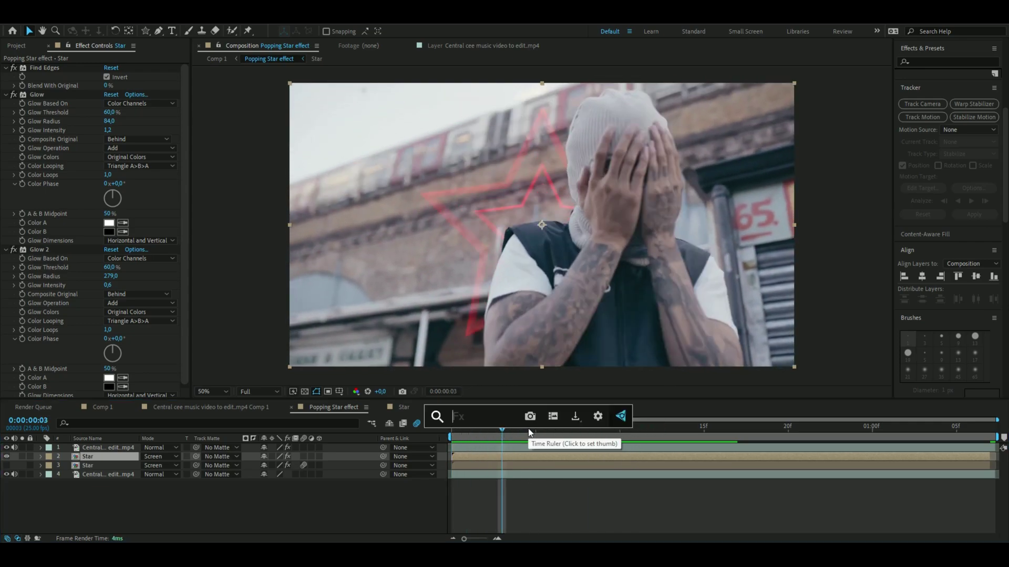
{"action": "type", "text": "color"}
{"action": "key", "text": "Return"}
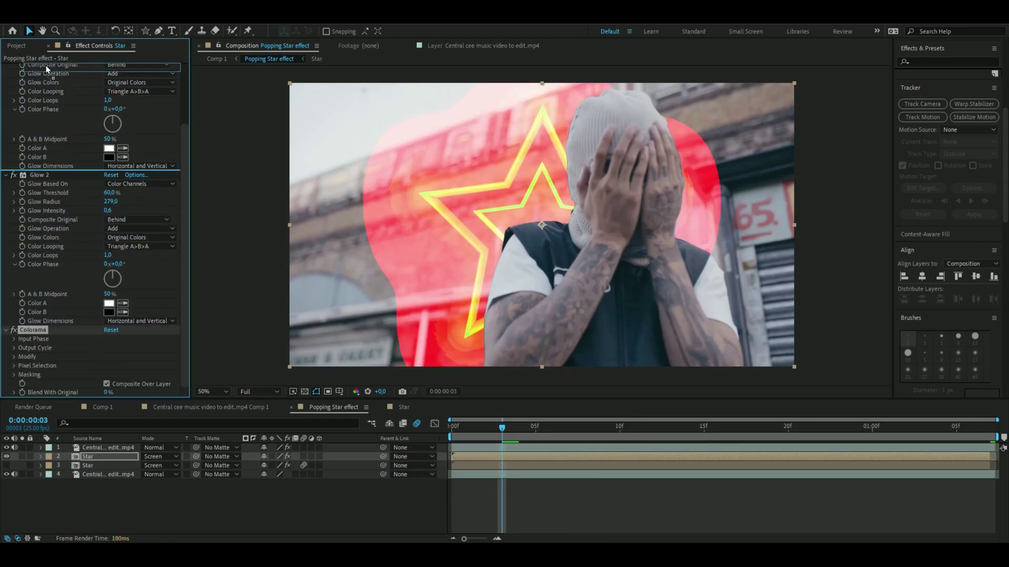
{"action": "left_click_drag", "start_coordinate": [46, 61], "coordinate": [54, 84]}
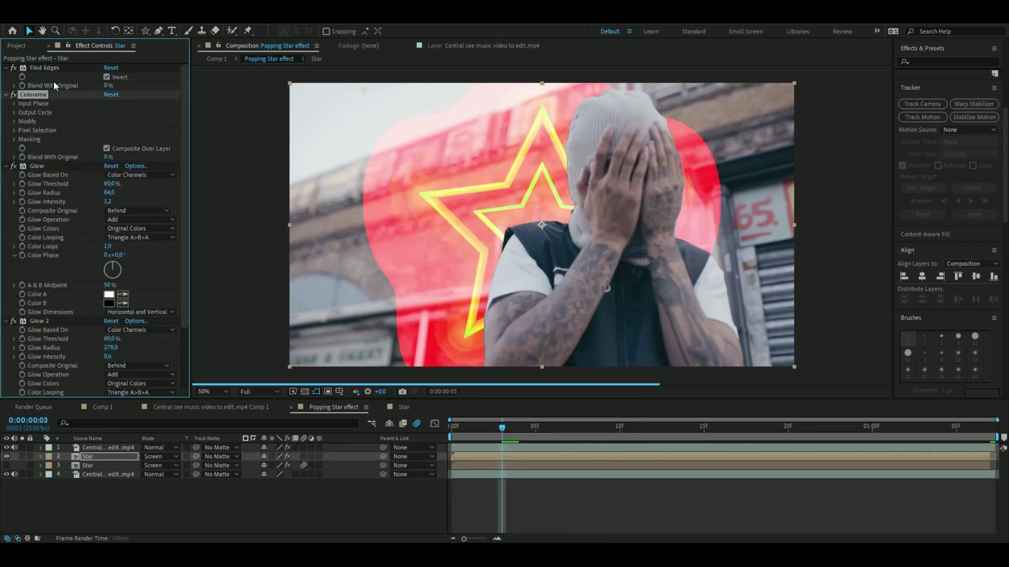
Step: Keyframe the upper Star's Colorama Phase Shift from 0° at the first frame to 197° at 0:00:01:00
{"action": "left_click_drag", "start_coordinate": [505, 426], "coordinate": [528, 421]}
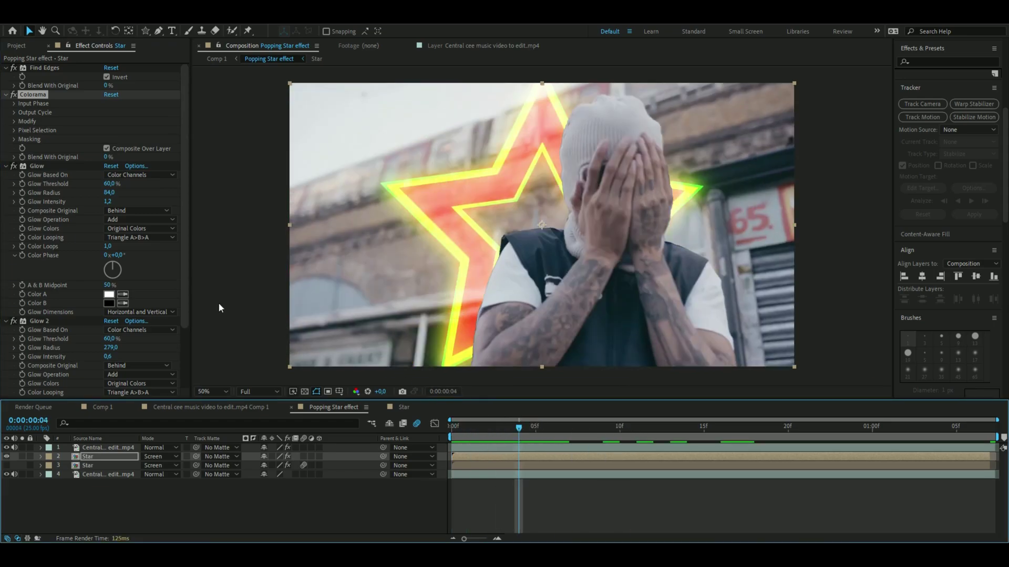
{"action": "left_click", "coordinate": [14, 103]}
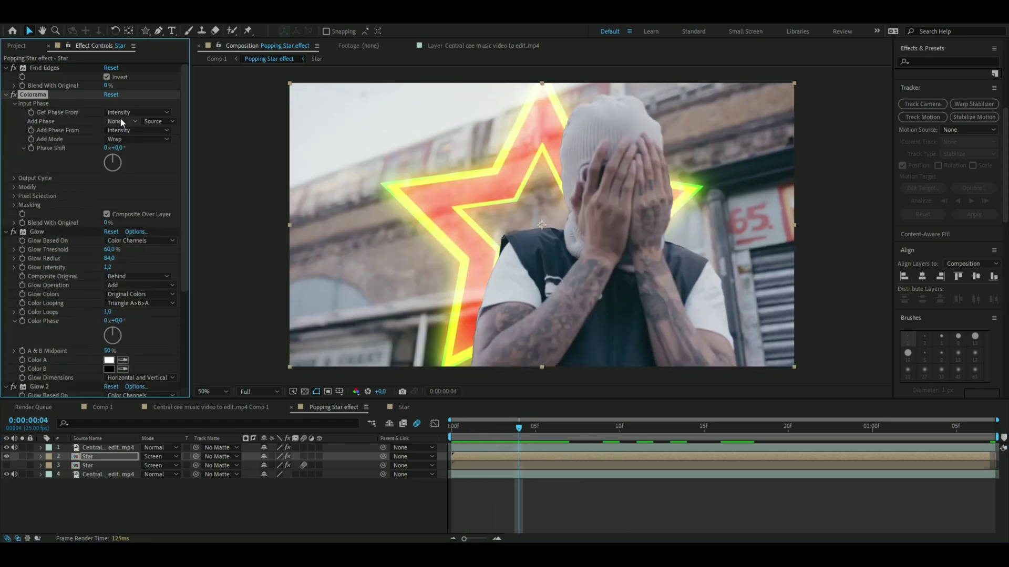
{"action": "key", "text": "Home"}
{"action": "left_click", "coordinate": [31, 148]}
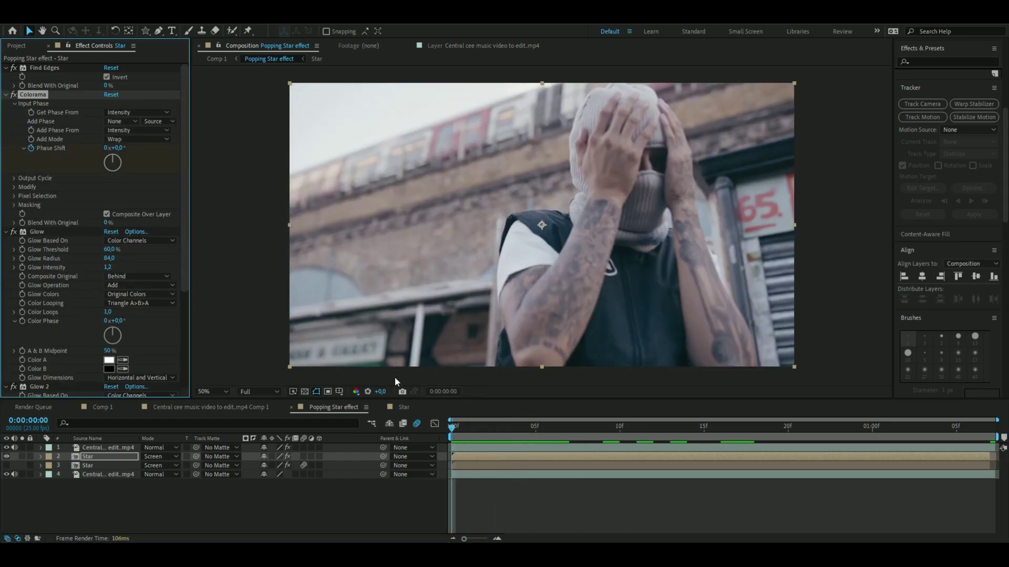
{"action": "left_click_drag", "start_coordinate": [455, 437], "coordinate": [870, 464]}
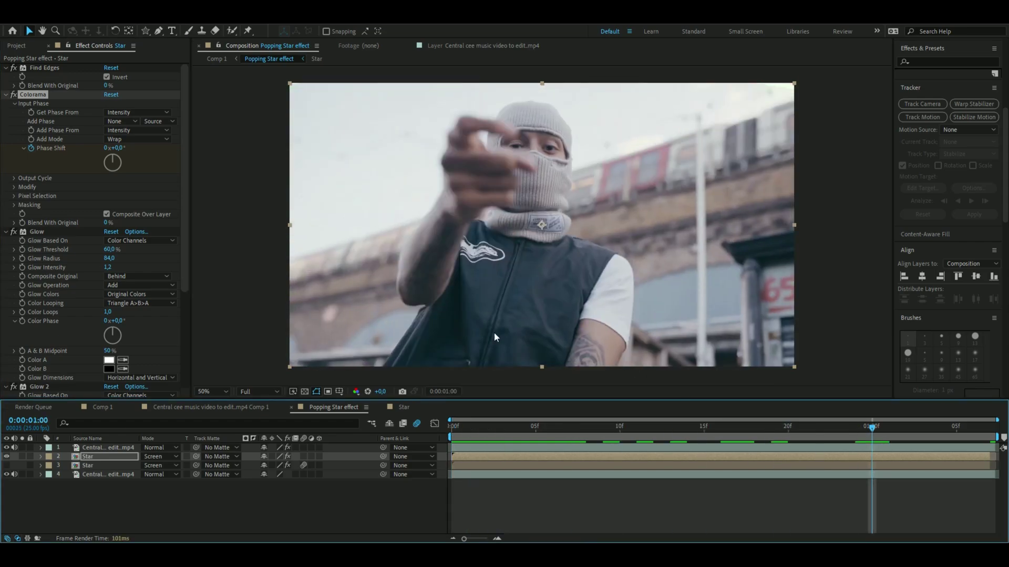
{"action": "left_click_drag", "start_coordinate": [112, 155], "coordinate": [106, 180]}
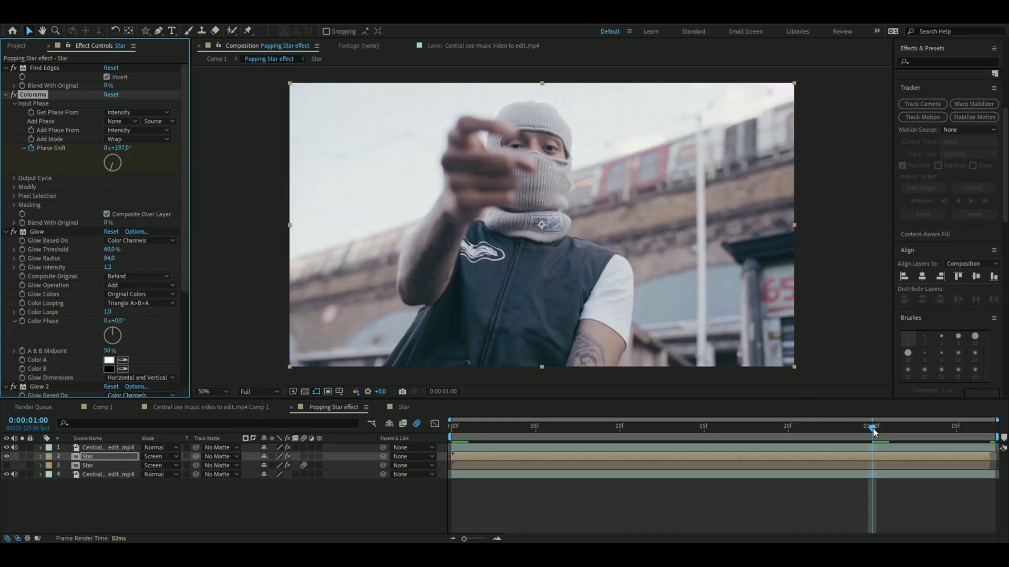
{"action": "left_click_drag", "start_coordinate": [872, 430], "coordinate": [569, 446]}
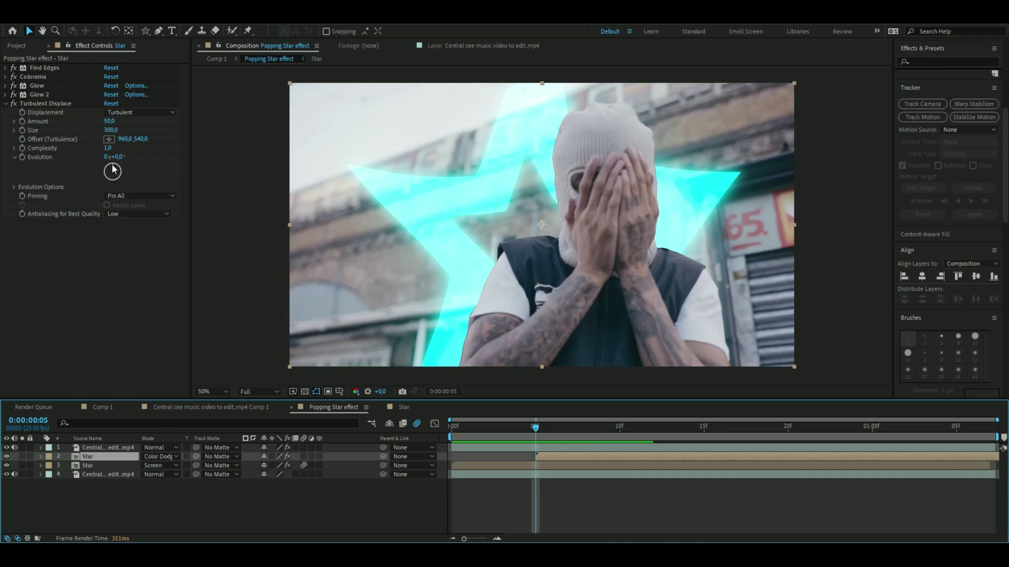
Step: Set the upper Star's Turbulent Displace Evolution to 169°
{"action": "left_click_drag", "start_coordinate": [112, 166], "coordinate": [115, 179]}
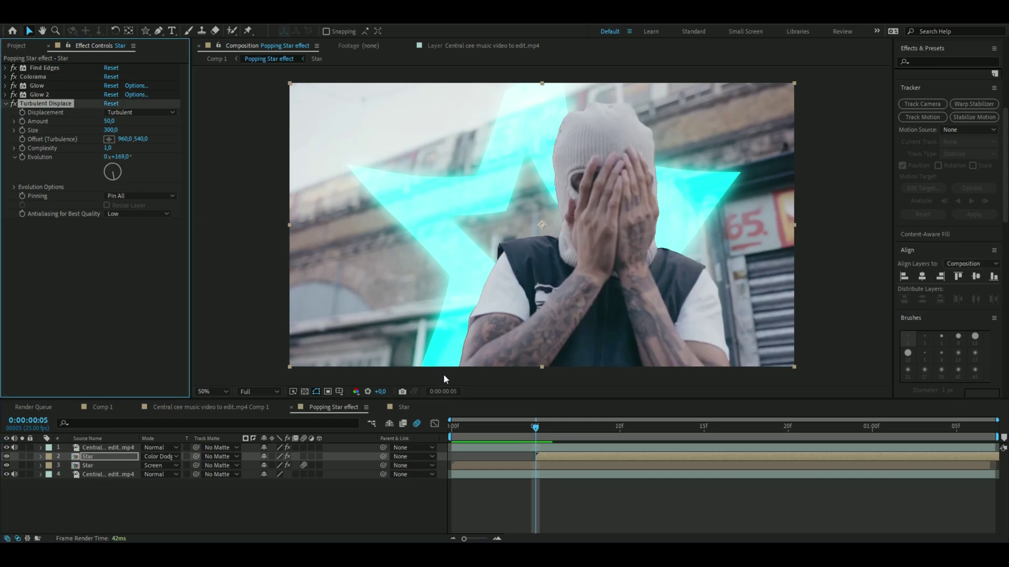
{"action": "left_click_drag", "start_coordinate": [534, 429], "coordinate": [450, 426]}
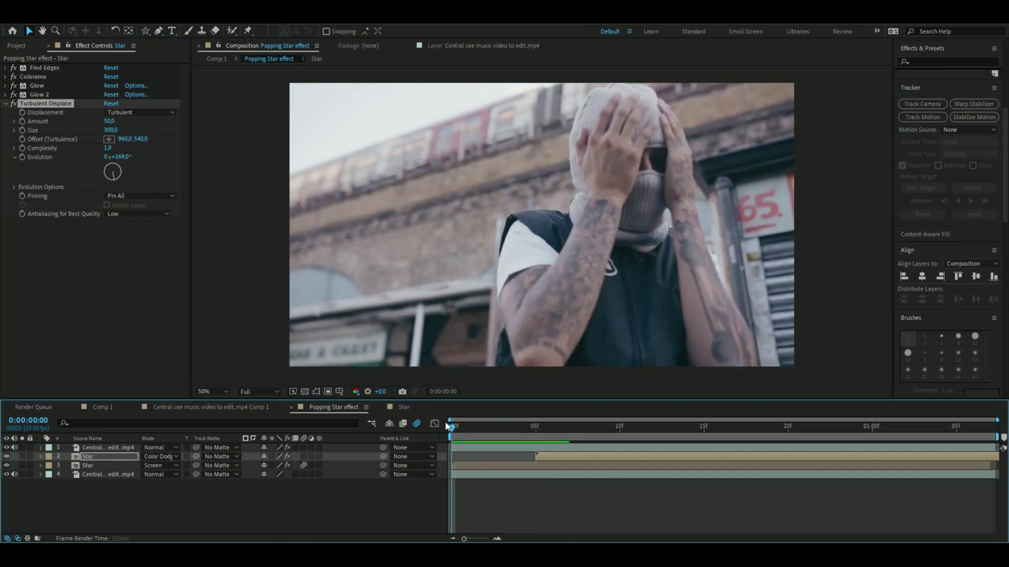
Step: Apply Motion Tile with Output Width 220, Output Height 310 and mirrored edges to the upper Star, and place Motion Tile first on the lower Star
{"action": "left_click", "coordinate": [596, 455]}
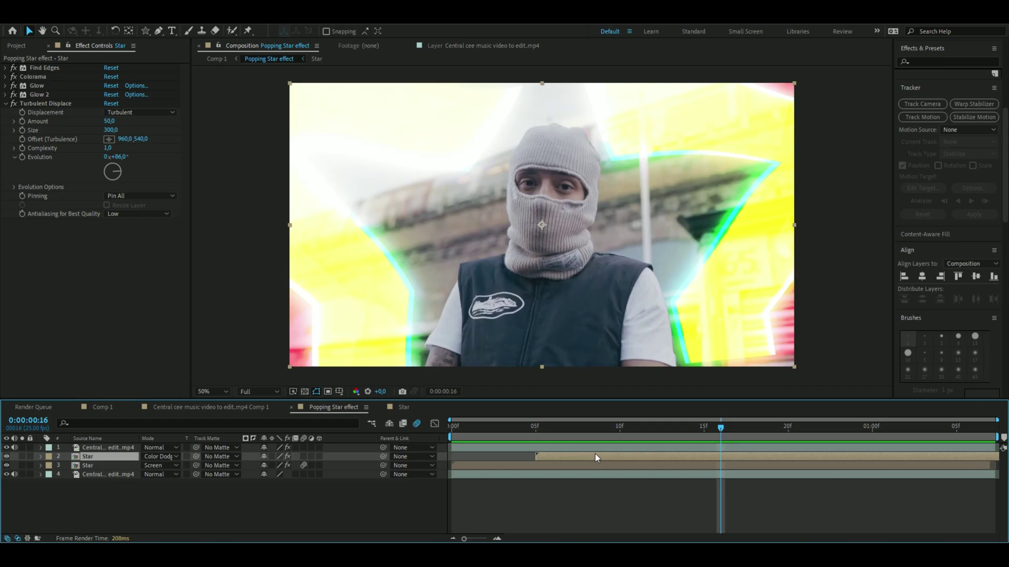
{"action": "key", "text": "ctrl+space"}
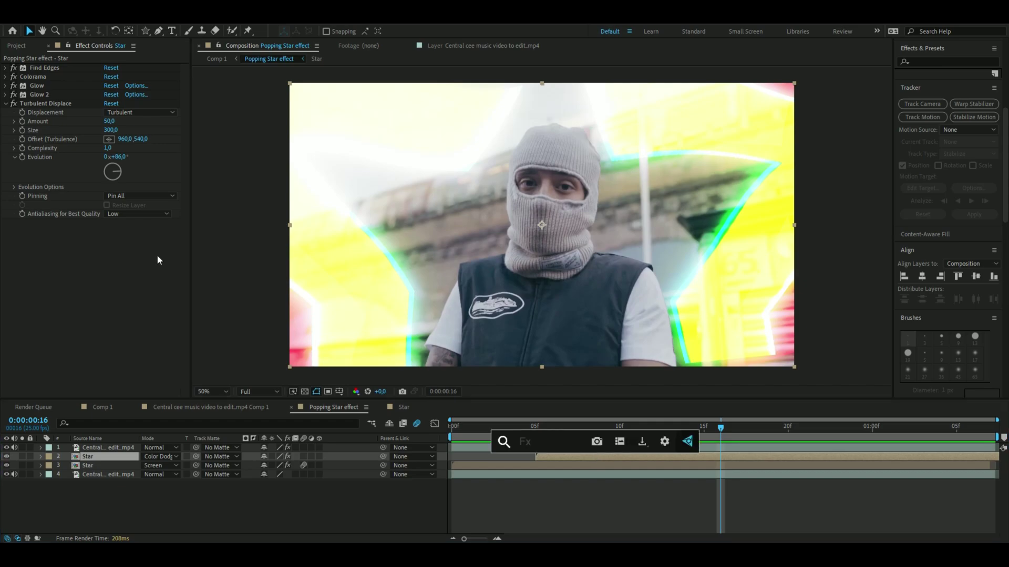
{"action": "type", "text": "motion"}
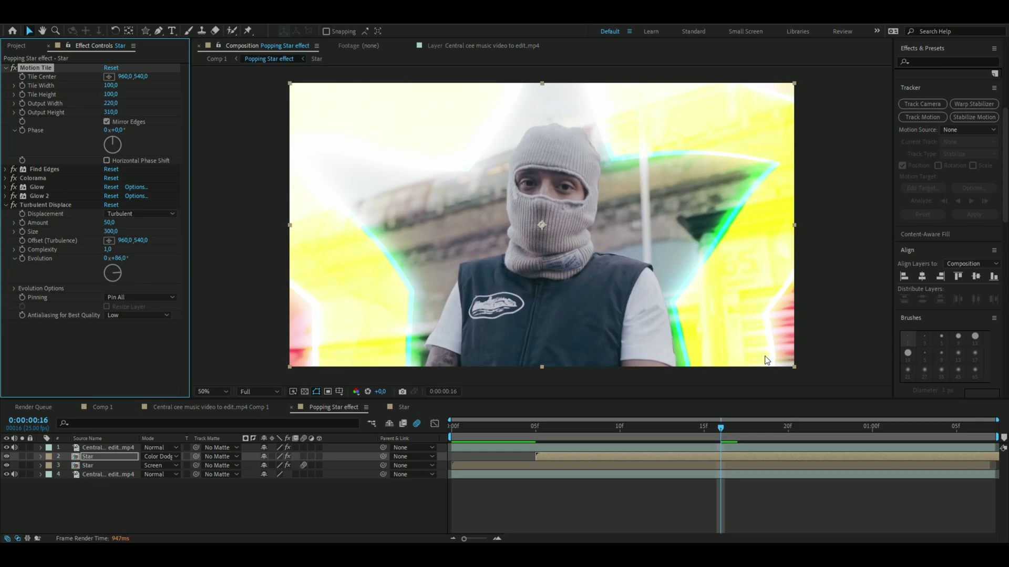
{"action": "left_click", "coordinate": [110, 465]}
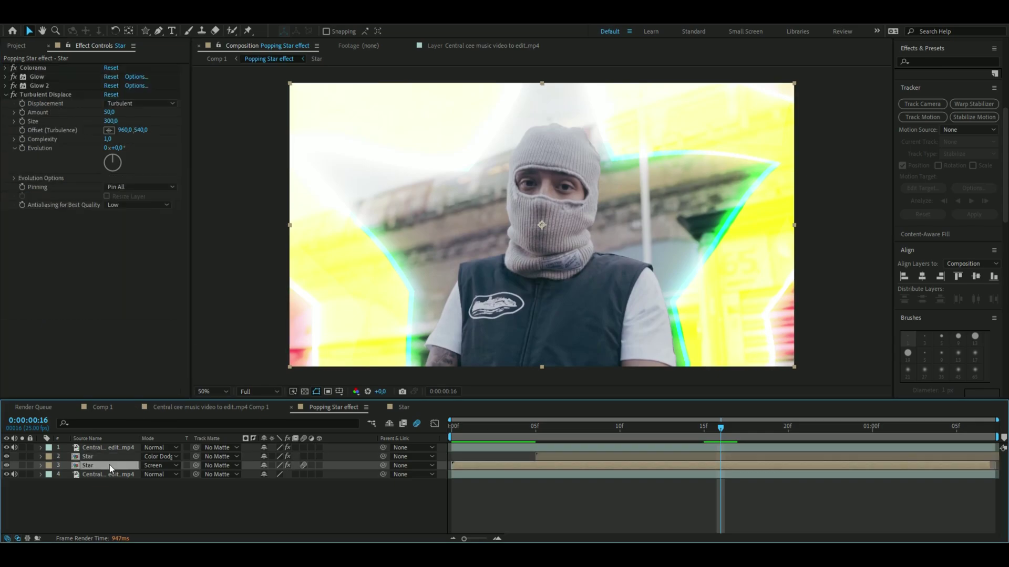
{"action": "left_click_drag", "start_coordinate": [29, 215], "coordinate": [32, 64]}
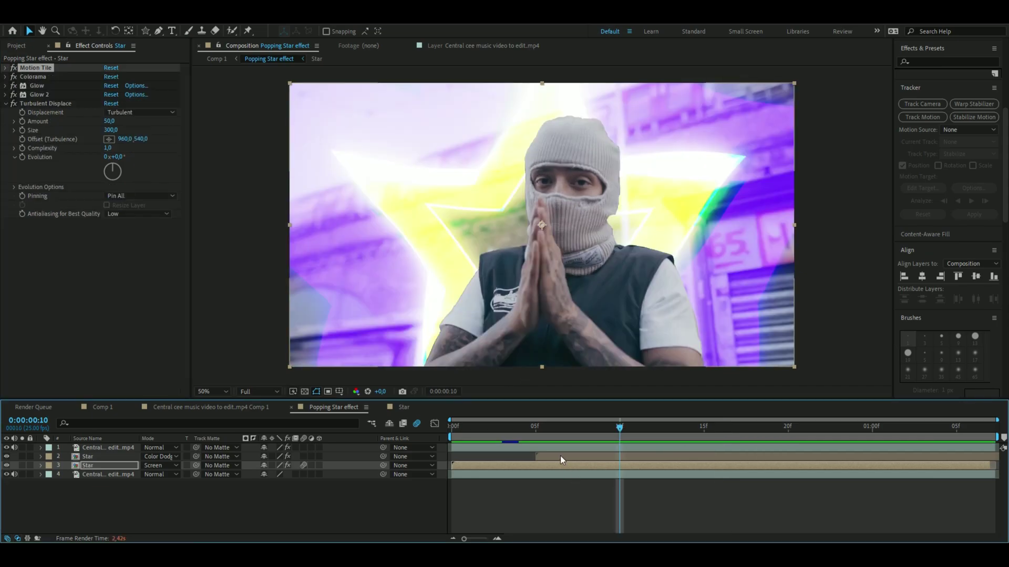
Step: Pre-compose both Star layers into a new composition named Star pop, moving all attributes into it
{"action": "left_click", "coordinate": [561, 456], "text": "ctrl"}
{"action": "right_click", "coordinate": [560, 455]}
{"action": "left_click", "coordinate": [582, 386]}
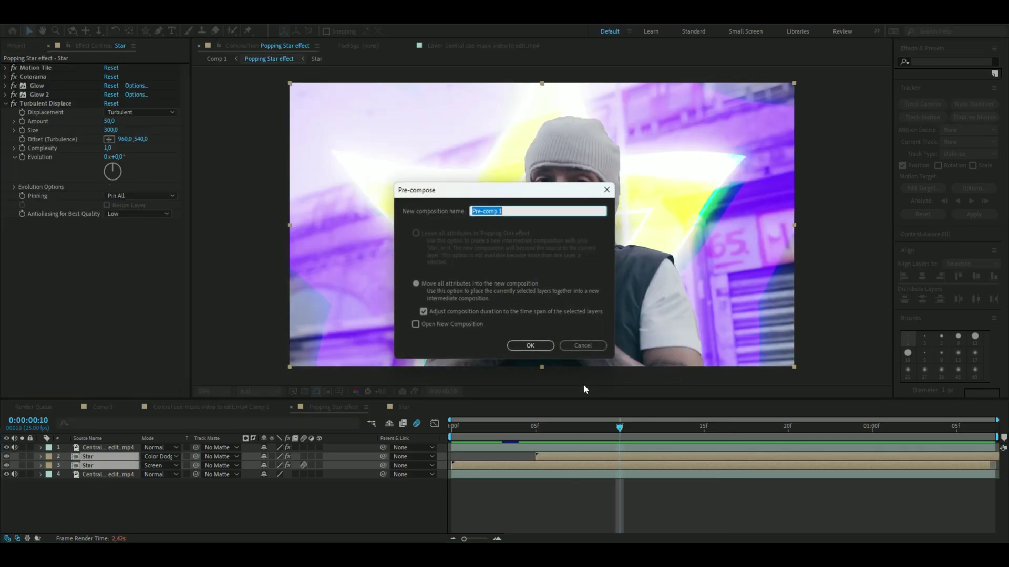
{"action": "type", "text": "Star pop"}
{"action": "key", "text": "Return"}
{"action": "key", "text": "Page_Down"}
{"action": "key", "text": "Page_Down"}
{"action": "key", "text": "Page_Down"}
{"action": "key", "text": "Page_Down"}
{"action": "key", "text": "Page_Down"}
{"action": "left_click_drag", "start_coordinate": [690, 437], "coordinate": [641, 436]}
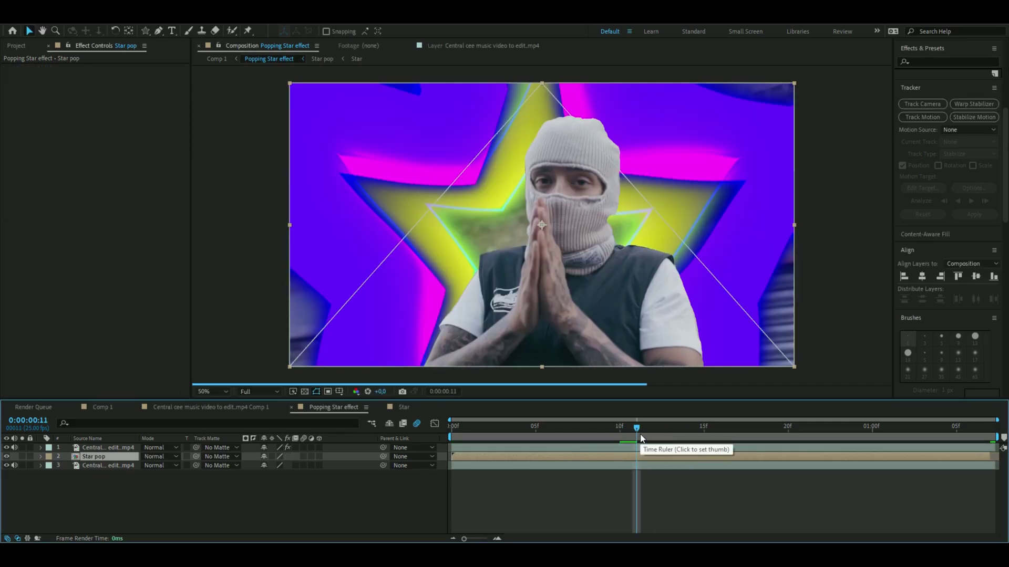
Step: Apply Cartoon to Star pop with Detail Radius 35.4, Detail Threshold 33.2 and Shading Steps 18.8, and set the layer's blending mode to Screen
{"action": "key", "text": "ctrl+space"}
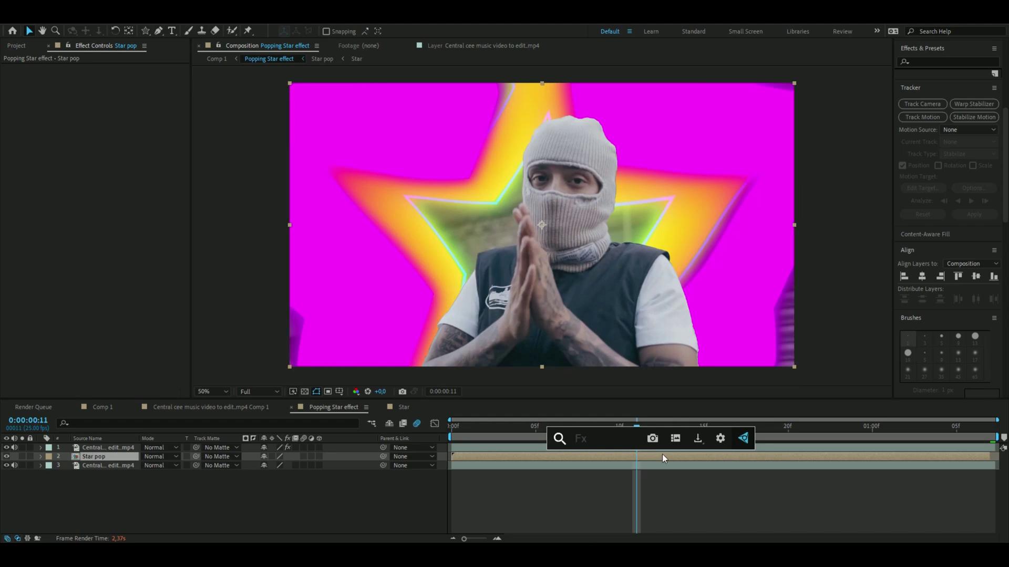
{"action": "type", "text": "ca"}
{"action": "left_click", "coordinate": [600, 487]}
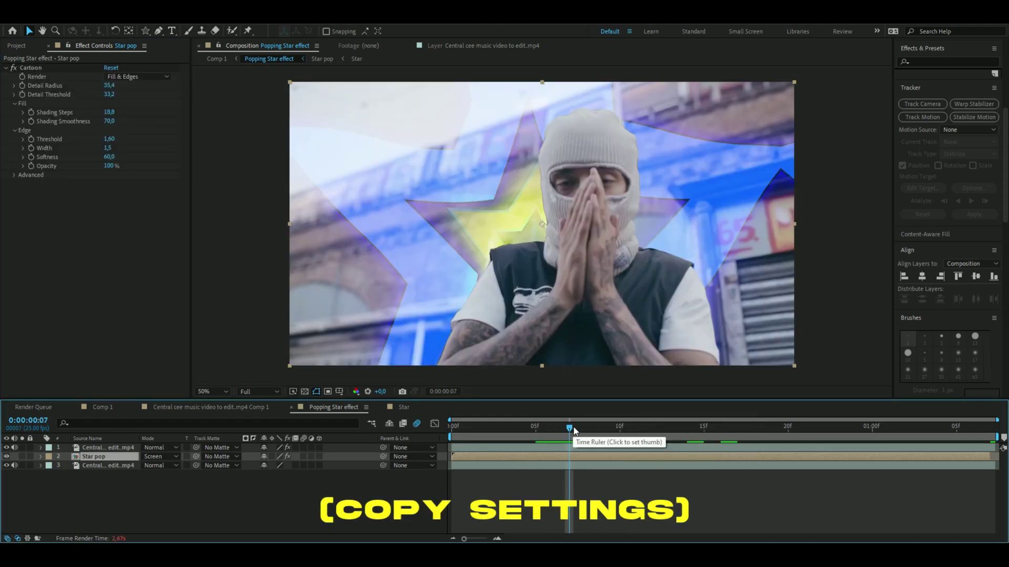
{"action": "left_click_drag", "start_coordinate": [570, 429], "coordinate": [770, 435]}
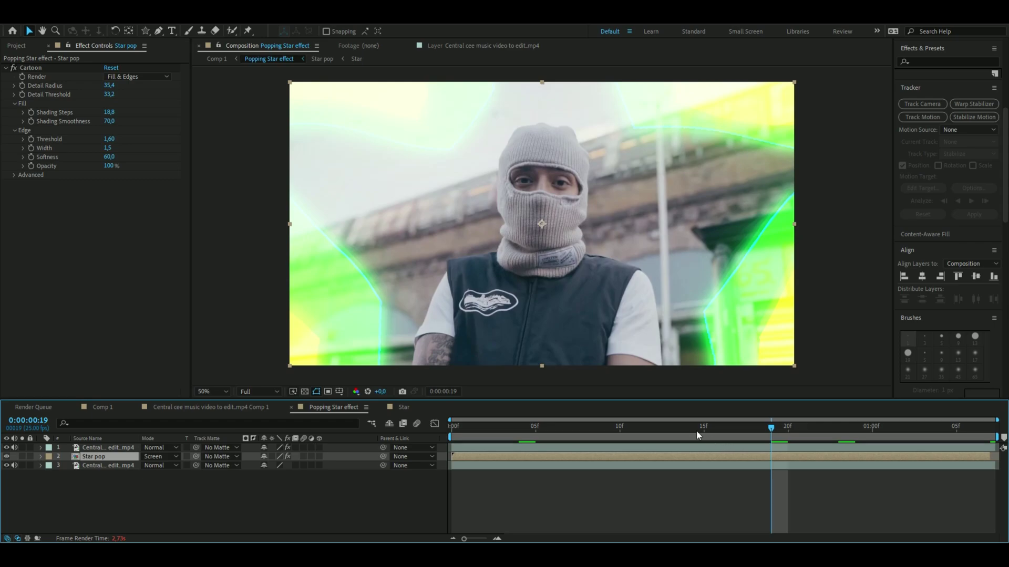
Step: Inside the Star pop composition, adjust the upper Star's Colorama Phase Shift at 0:00:01:05
{"action": "double_click", "coordinate": [105, 457]}
{"action": "left_click", "coordinate": [109, 448]}
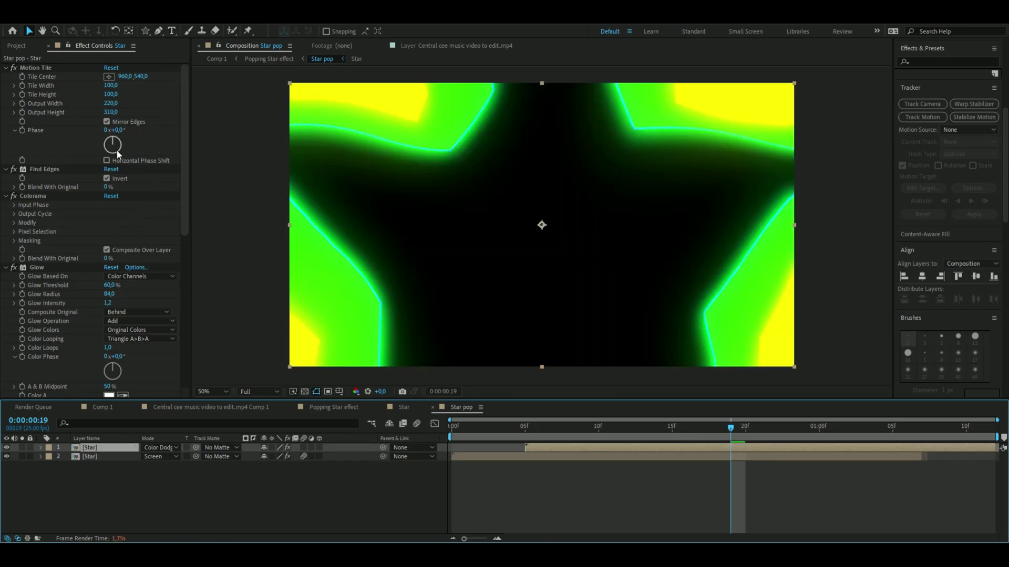
{"action": "scroll", "coordinate": [21, 288], "scroll_direction": "down", "scroll_amount": 12}
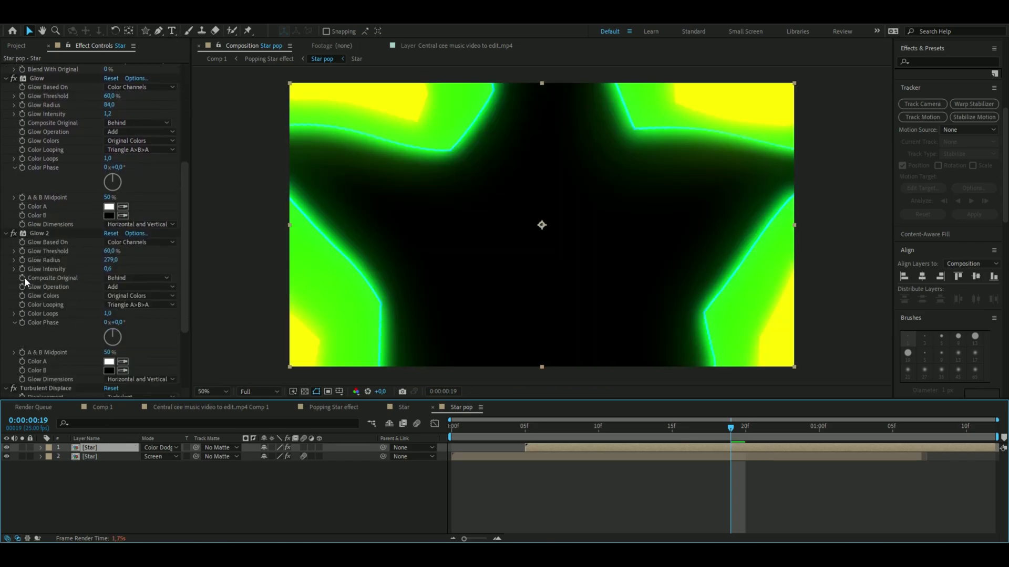
{"action": "scroll", "coordinate": [39, 261], "scroll_direction": "up", "scroll_amount": 12}
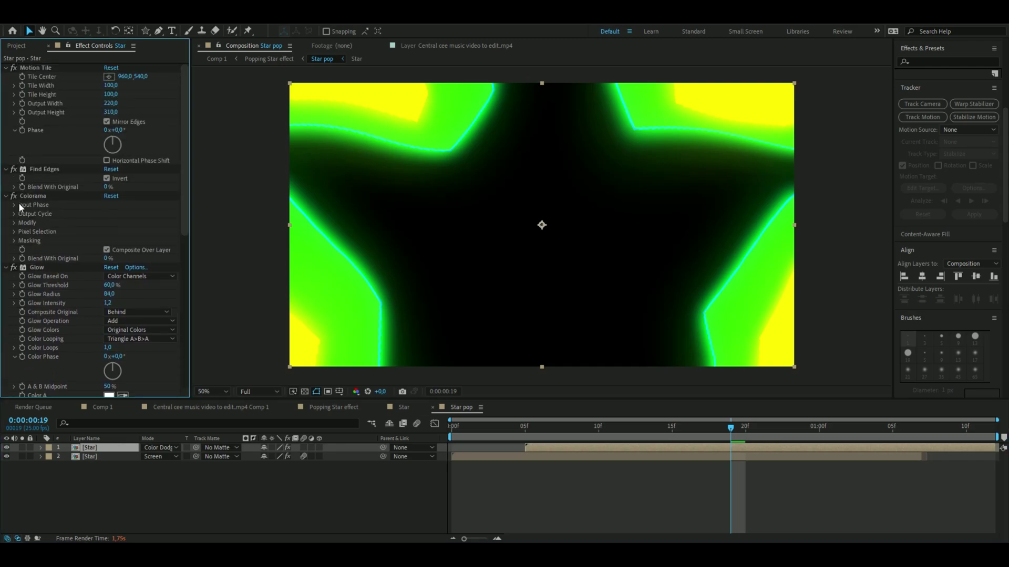
{"action": "left_click", "coordinate": [14, 205]}
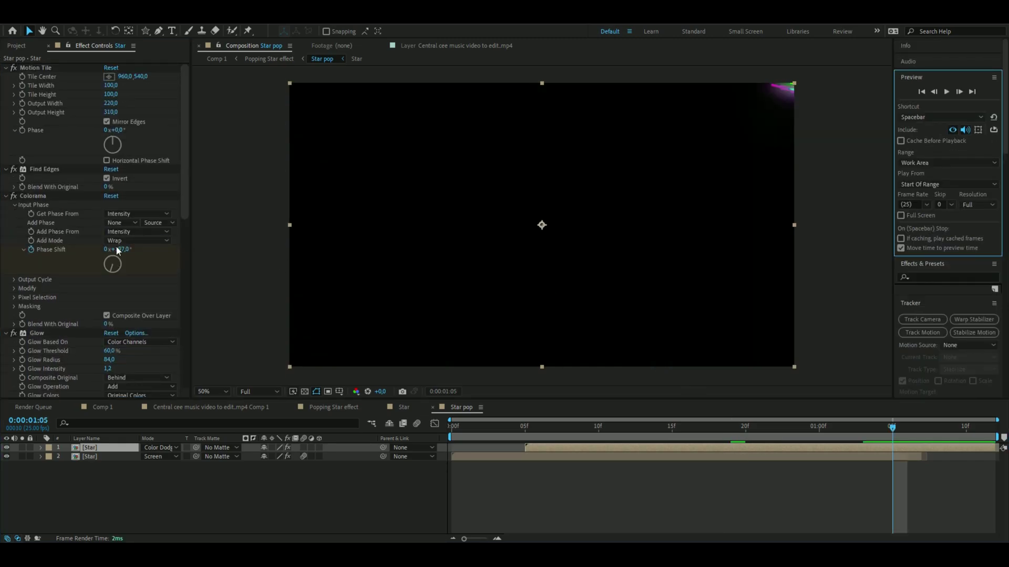
{"action": "left_click", "coordinate": [110, 270]}
{"action": "left_click_drag", "start_coordinate": [110, 270], "coordinate": [120, 268]}
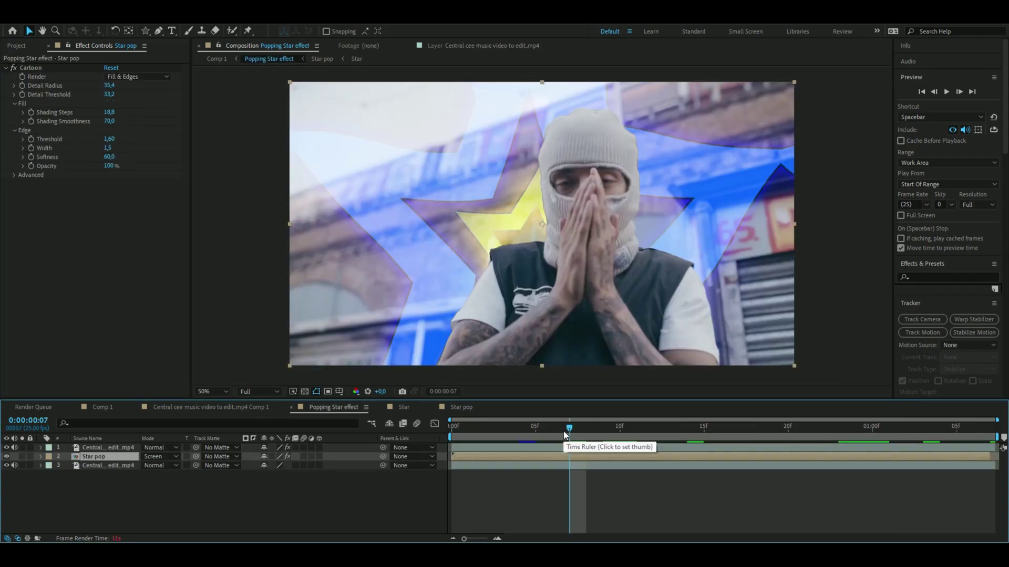
Step: Add an adjustment layer above all layers in Popping Star effect and apply Sharpen with an amount of 50
{"action": "left_click", "coordinate": [148, 492]}
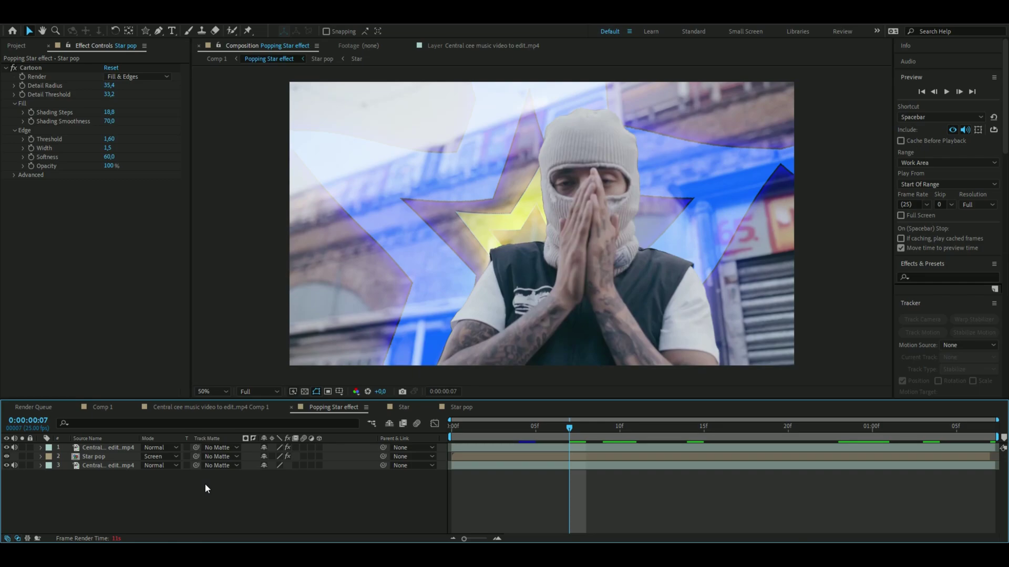
{"action": "key", "text": "ctrl+alt+y"}
{"action": "key", "text": "ctrl+space"}
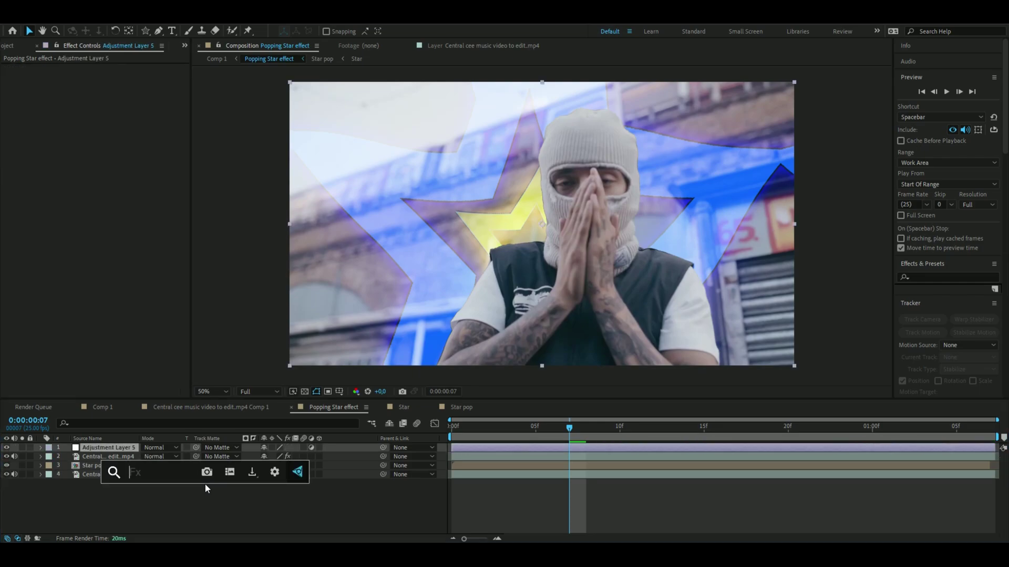
{"action": "type", "text": "sha"}
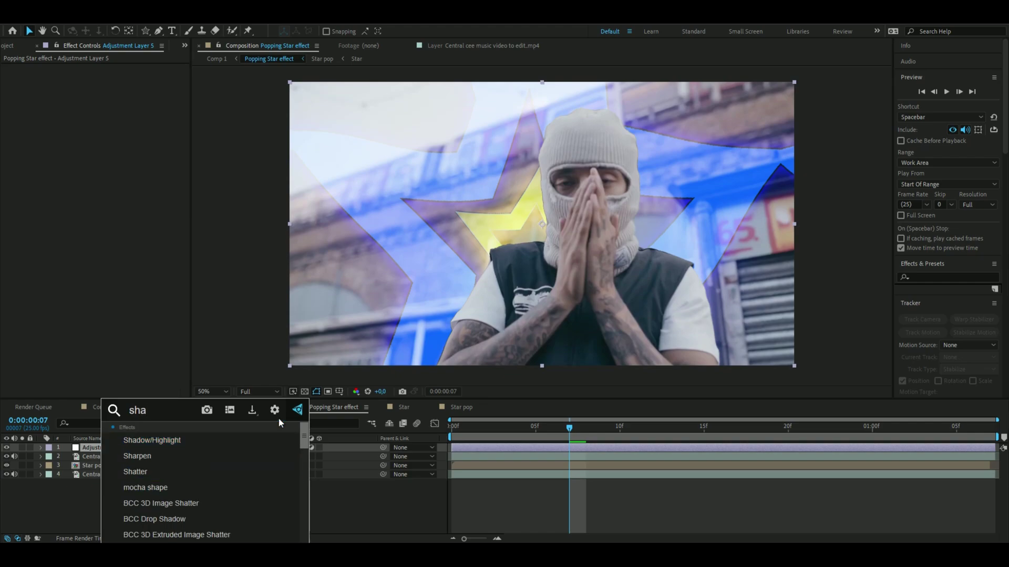
{"action": "key", "text": "Down"}
{"action": "key", "text": "Return"}
{"action": "left_click", "coordinate": [107, 77]}
{"action": "type", "text": "50"}
{"action": "key", "text": "Return"}
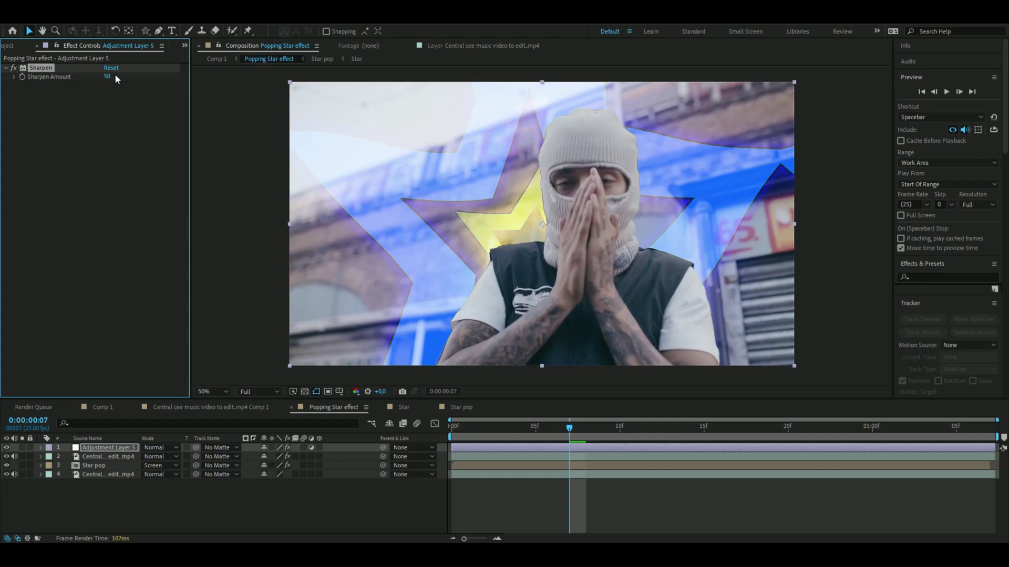
Step: Add a second adjustment layer on top with the Noise effect, turning off Use Color Noise and raising the amount of noise
{"action": "right_click", "coordinate": [163, 488]}
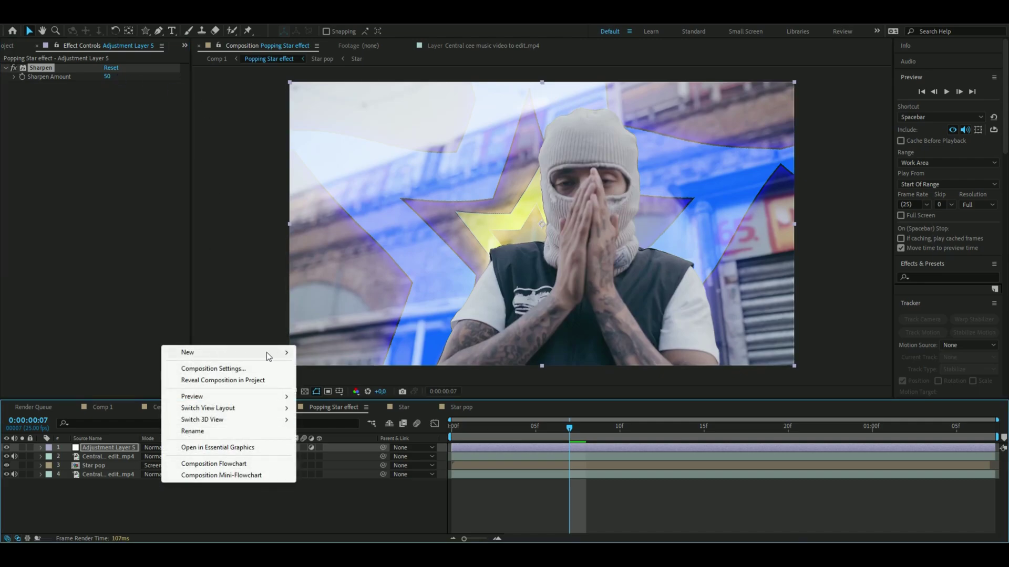
{"action": "left_click", "coordinate": [137, 495]}
{"action": "key", "text": "ctrl+alt+y"}
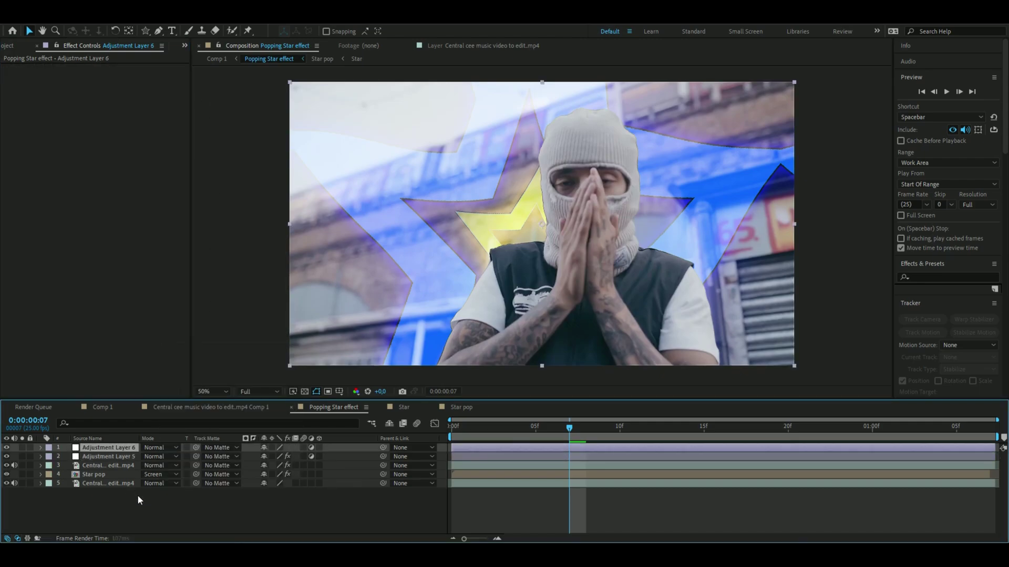
{"action": "key", "text": "ctrl+space"}
{"action": "type", "text": "noise"}
{"action": "key", "text": "Return"}
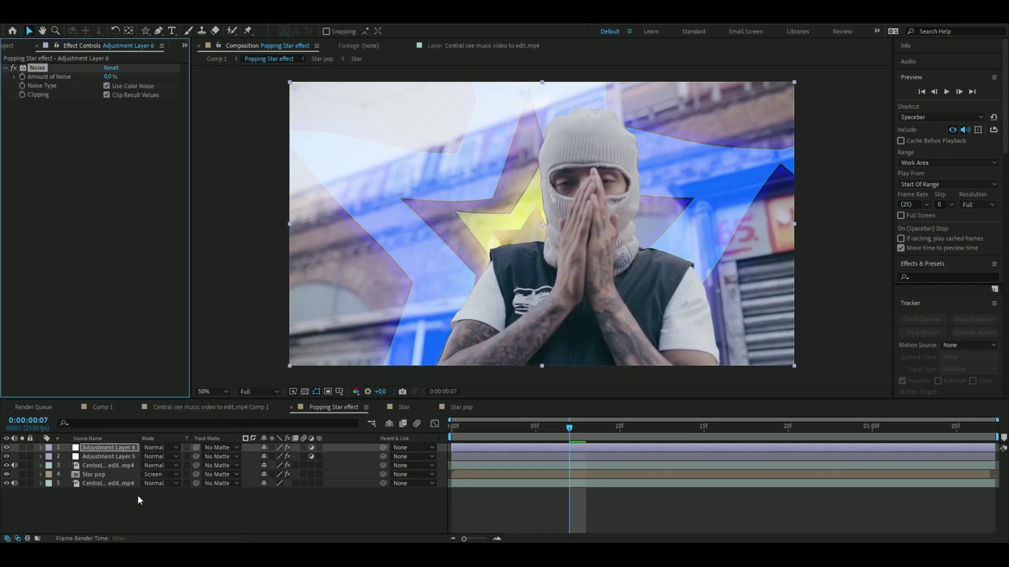
{"action": "left_click", "coordinate": [108, 86]}
{"action": "left_click", "coordinate": [108, 77]}
{"action": "type", "text": "100"}
{"action": "key", "text": "Return"}
Step: Examine the Star pop animation across the timeline with both footage layers temporarily hidden
{"action": "left_click", "coordinate": [93, 475]}
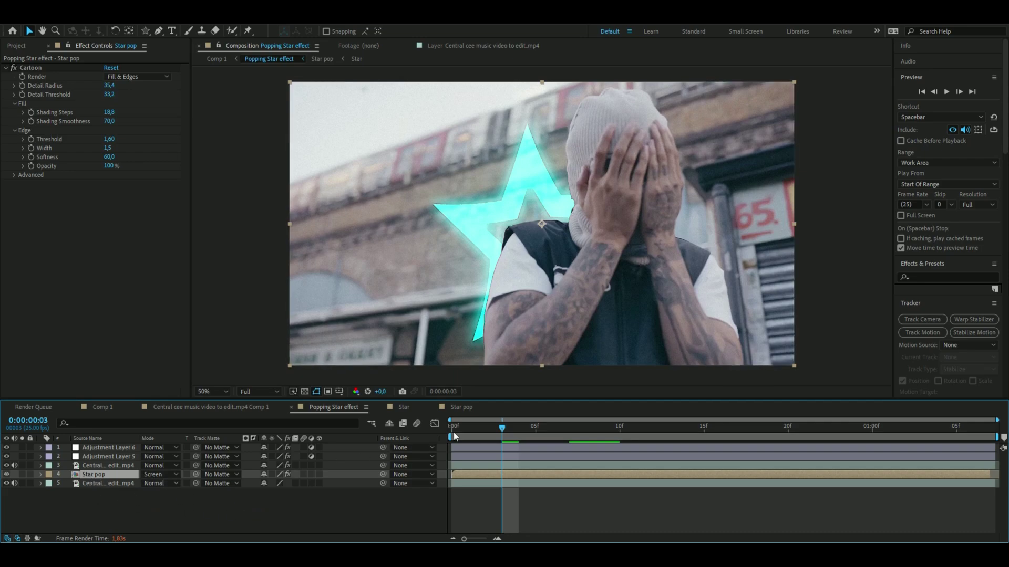
{"action": "left_click", "coordinate": [6, 466]}
{"action": "left_click", "coordinate": [6, 483]}
{"action": "left_click_drag", "start_coordinate": [499, 428], "coordinate": [537, 432]}
{"action": "left_click", "coordinate": [738, 427]}
{"action": "left_click_drag", "start_coordinate": [739, 426], "coordinate": [822, 429]}
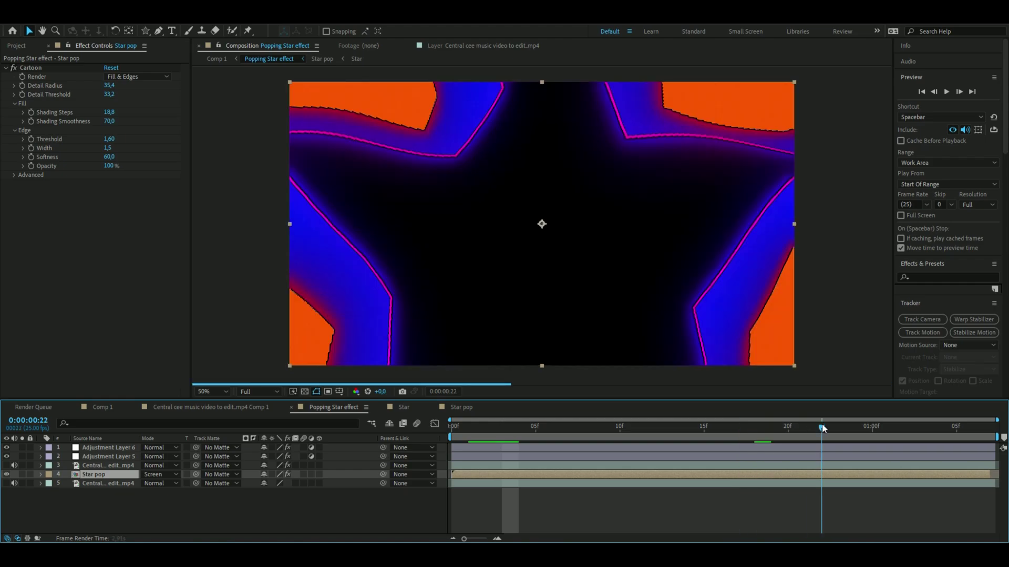
{"action": "left_click", "coordinate": [519, 427]}
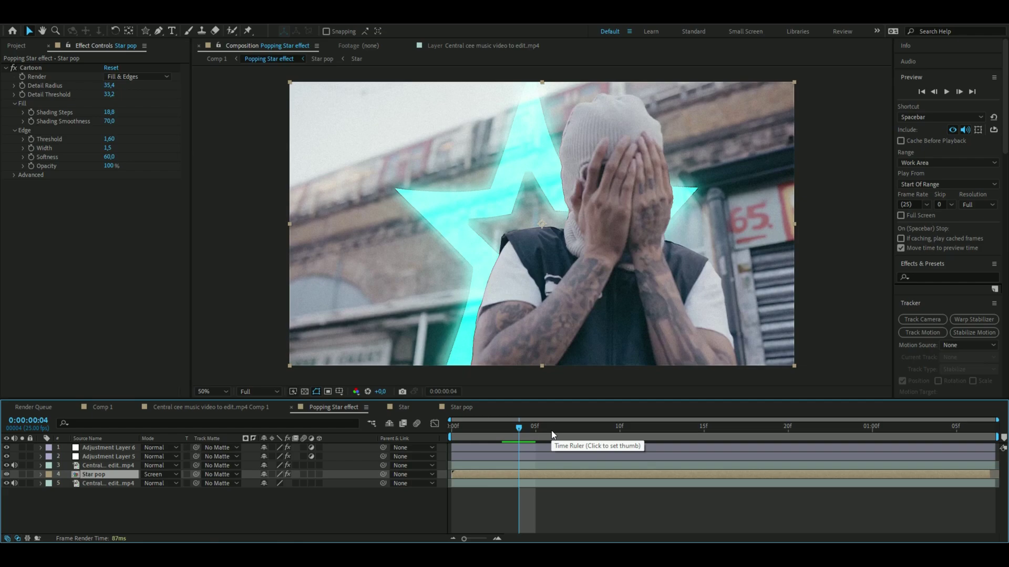